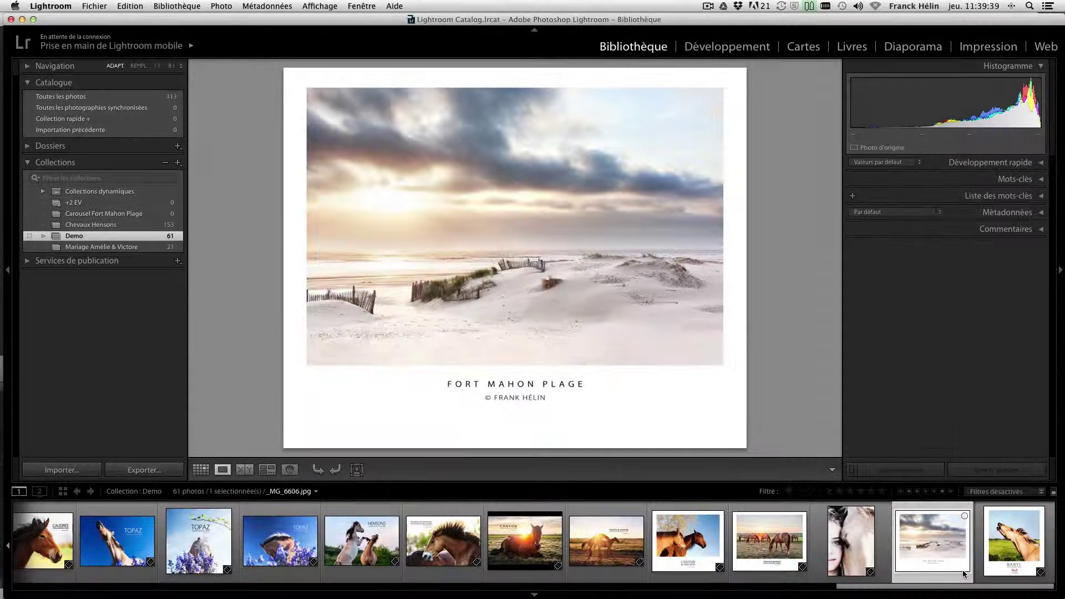
- Show the Marquage, Note and Libellé de couleur tools in the toolbar, then switch to Grid view
click(832, 470)
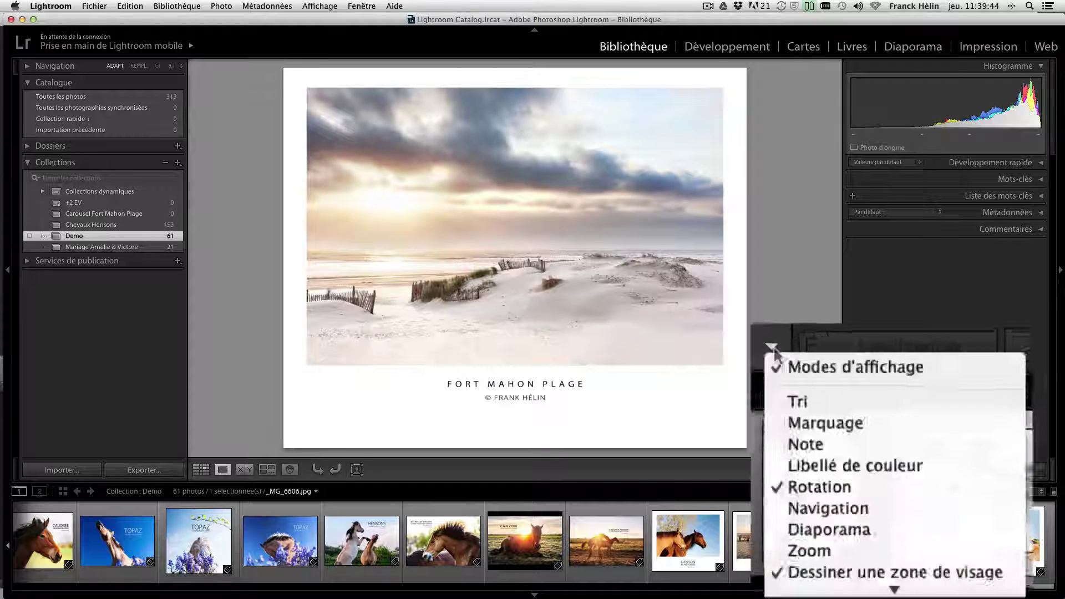
click(793, 397)
click(754, 309)
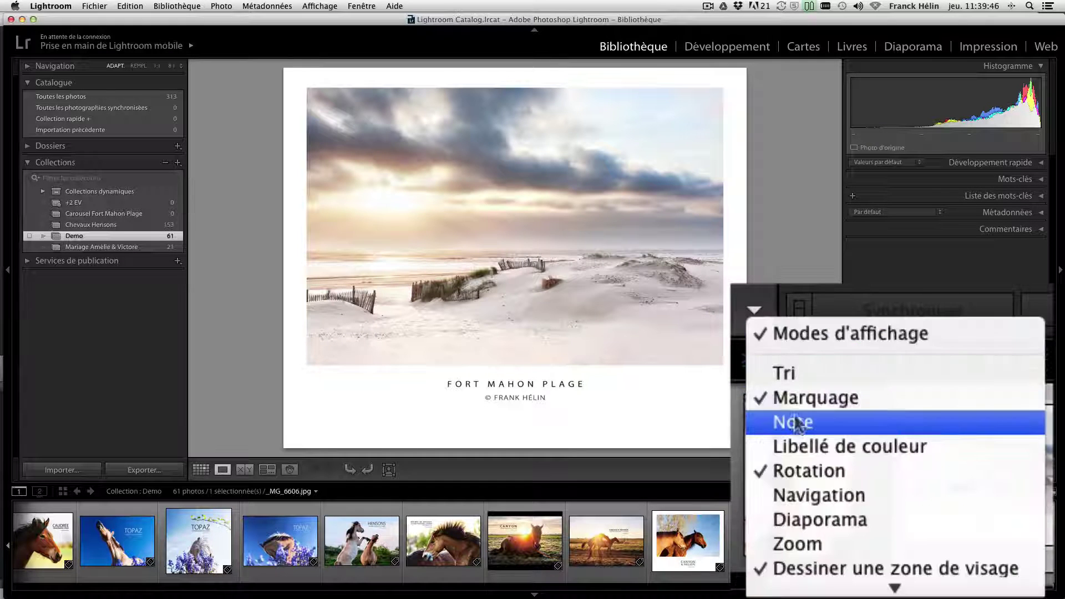
click(793, 421)
click(756, 306)
click(766, 446)
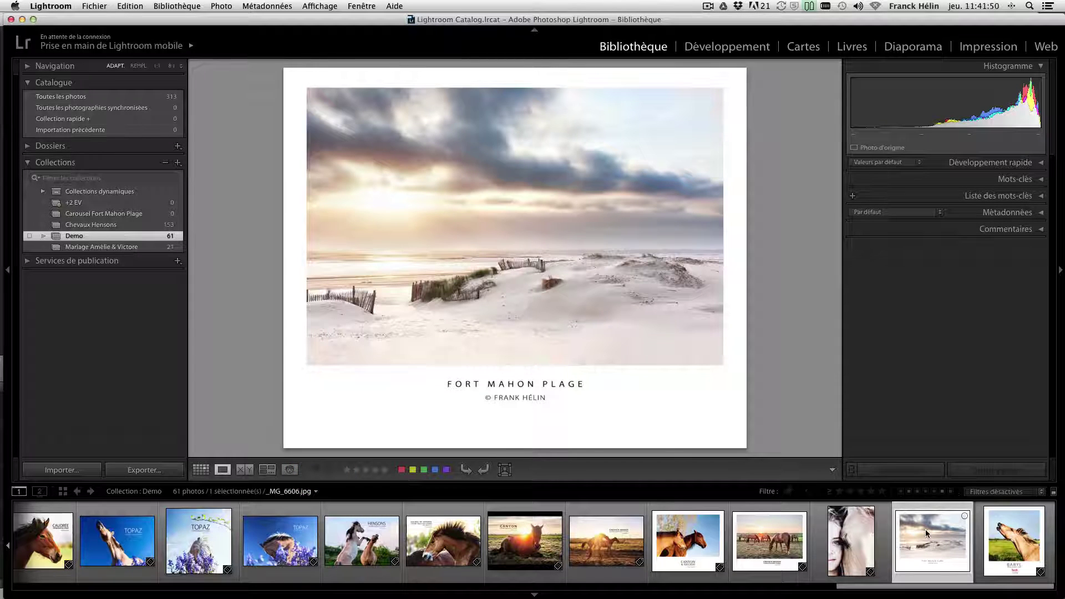
key(g)
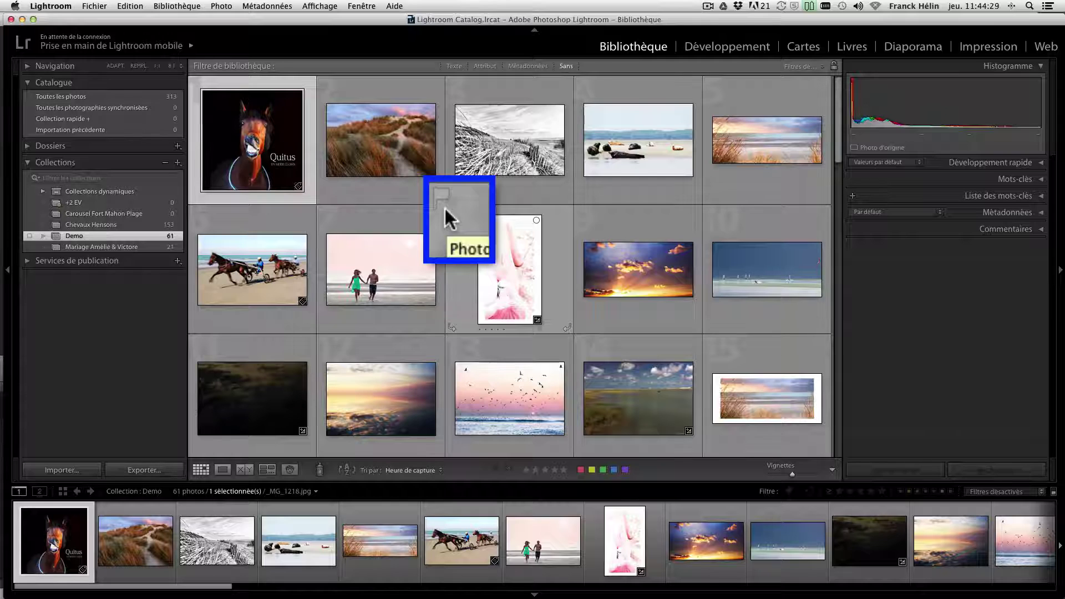
- Enable Marqueurs in the Grid mode display options so thumbnails show pick/reject flags
click(321, 6)
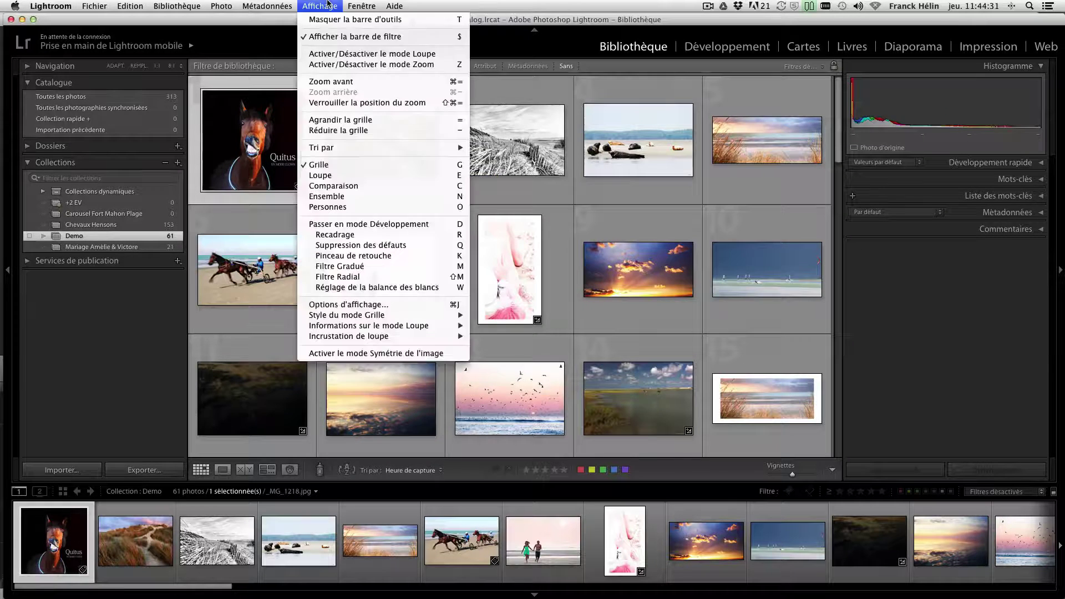
click(335, 503)
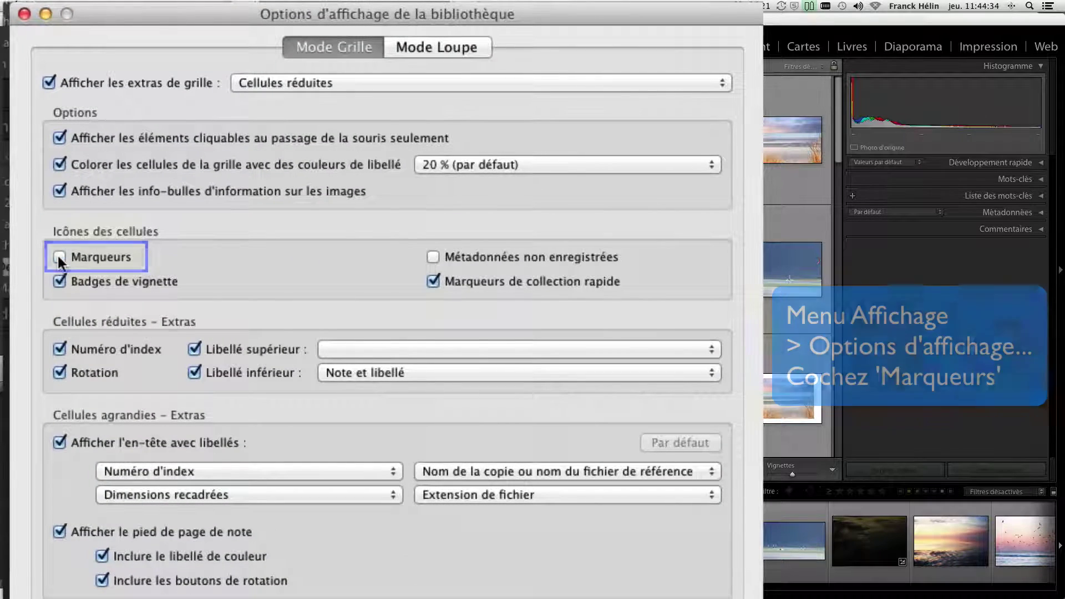
click(23, 14)
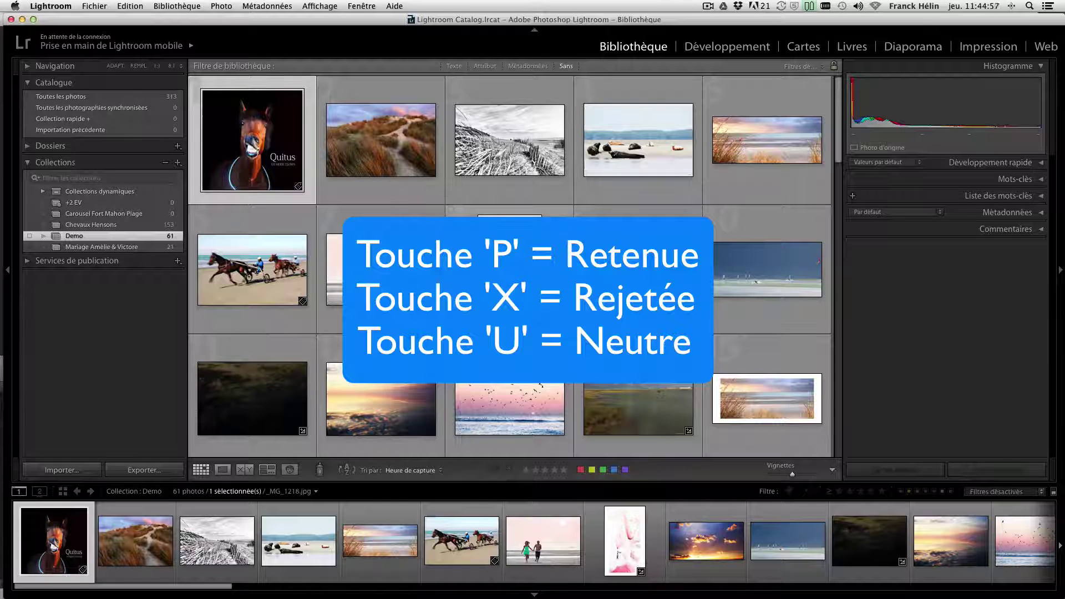
click(515, 251)
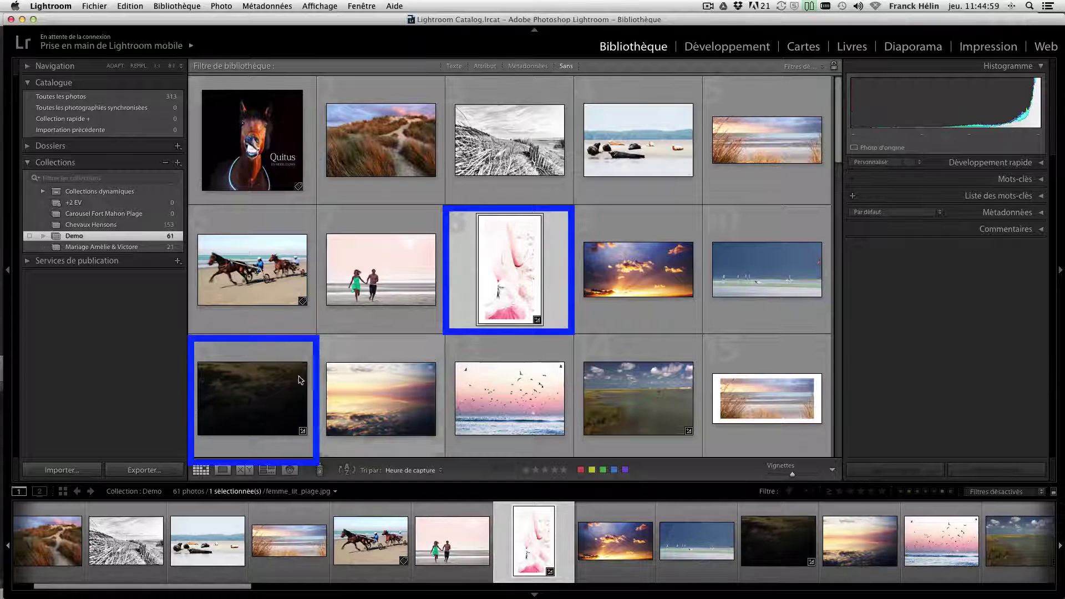
super+click(300, 381)
key(x)
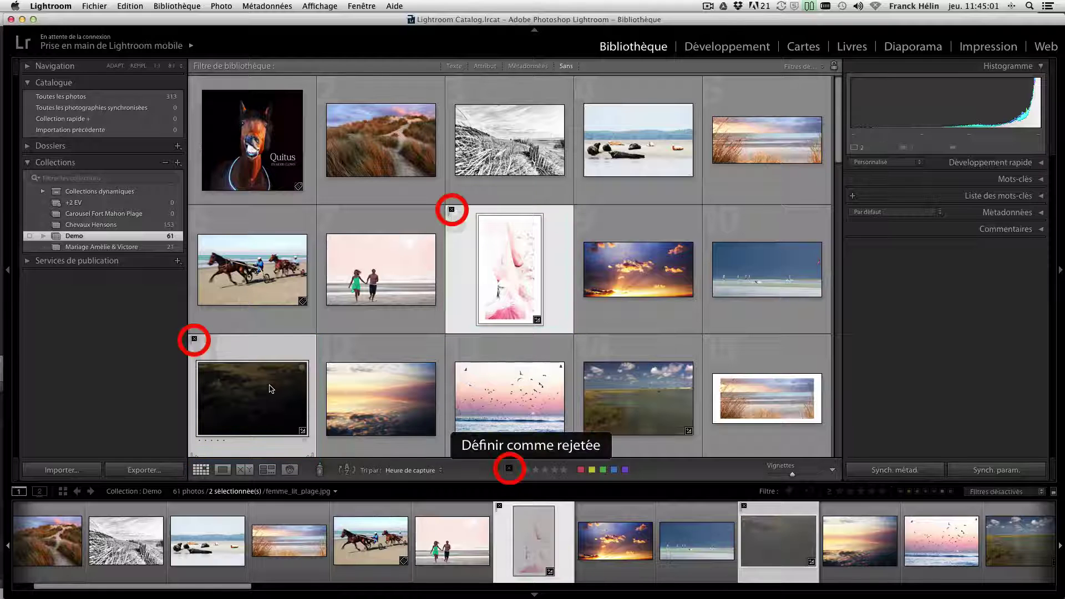
mouse_move(451, 208)
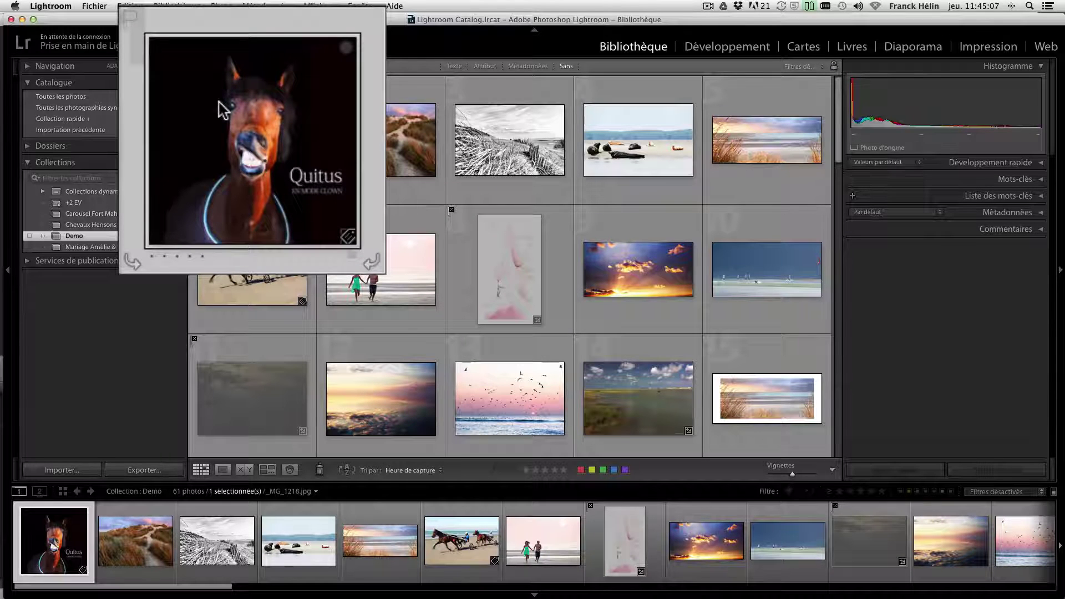
key(p)
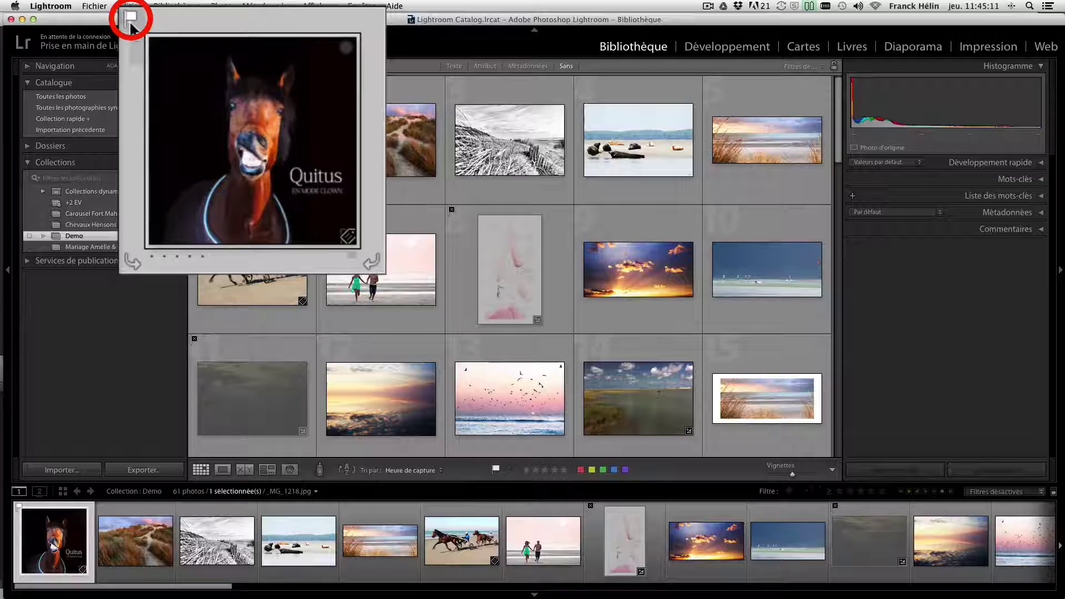
key(u)
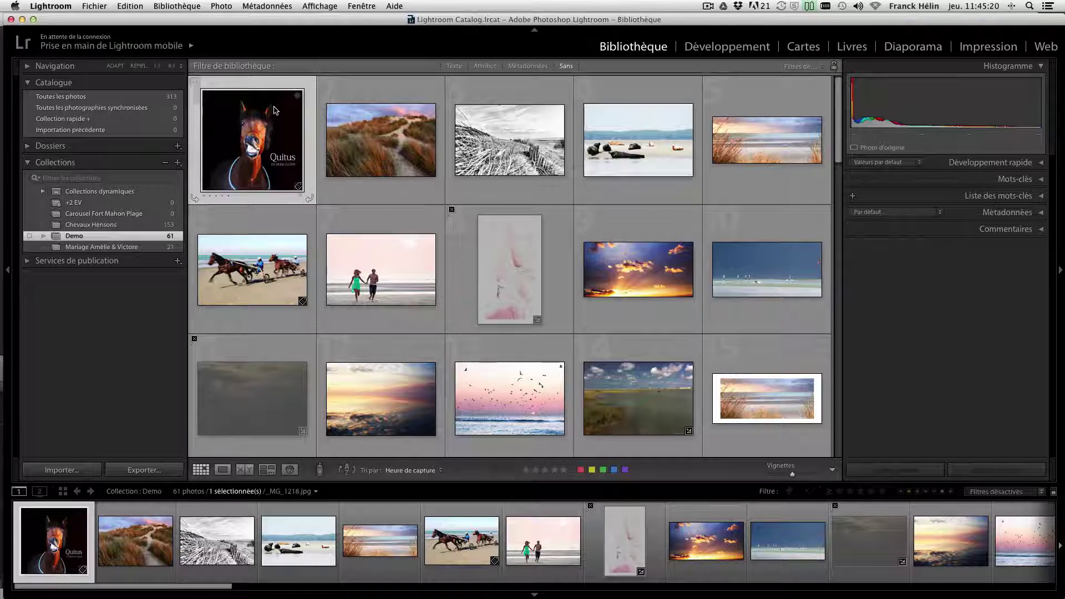
click(524, 275)
super+click(257, 403)
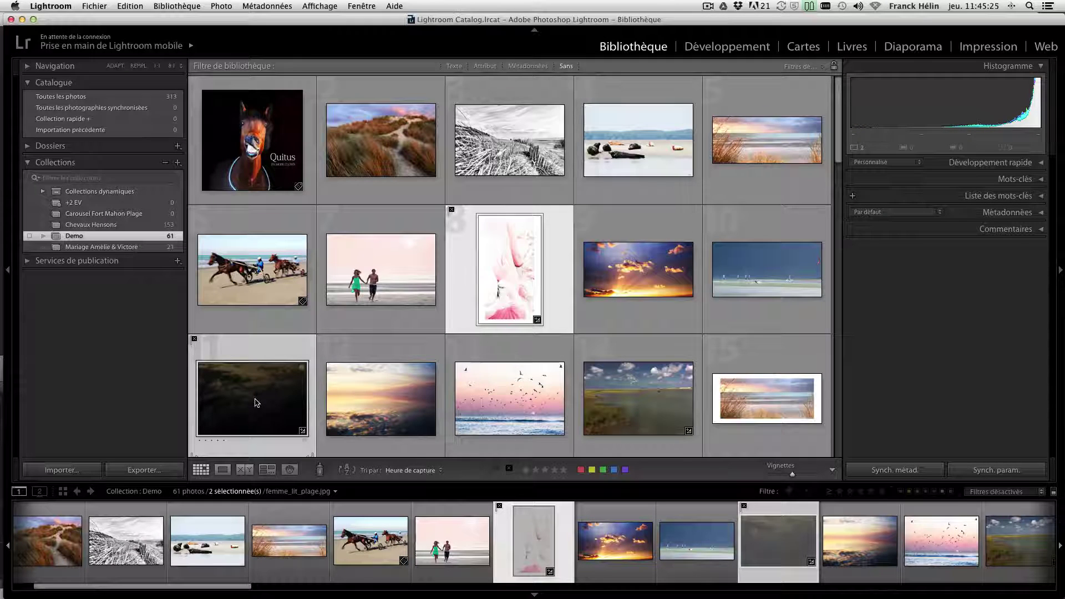
key(p)
key(u)
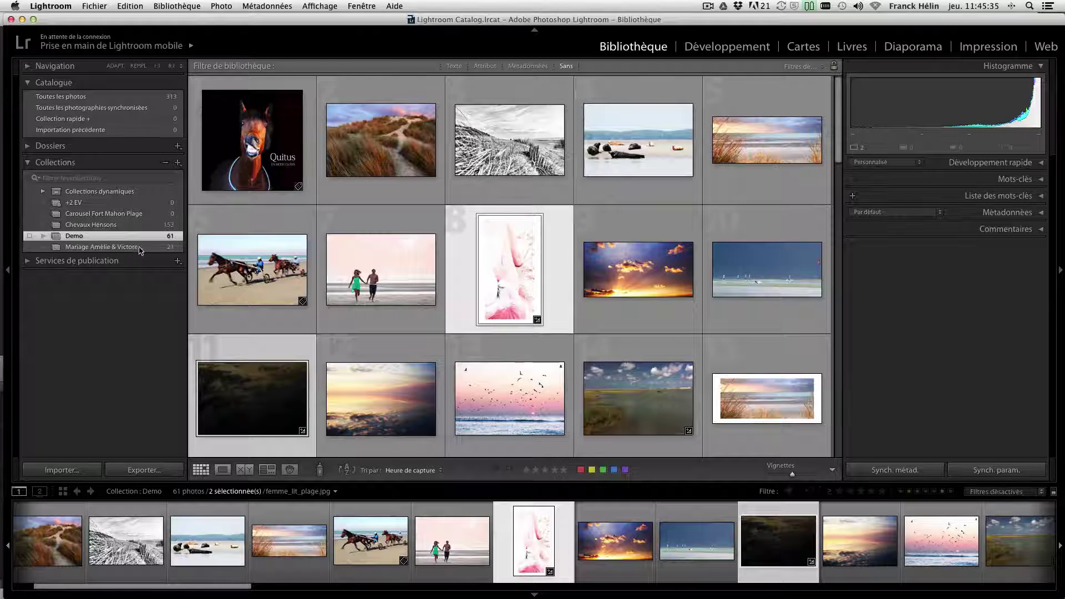
- Open Mariage Amélie & Victore in Loupe and reject the dim make-up portrait and dark 00034.jpg
click(148, 248)
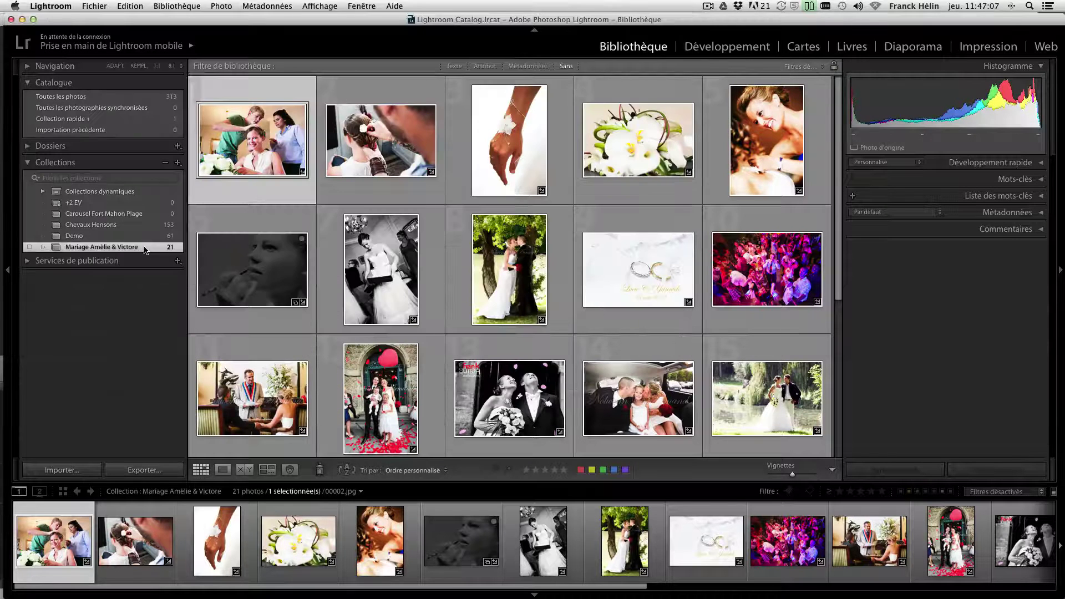
key(e)
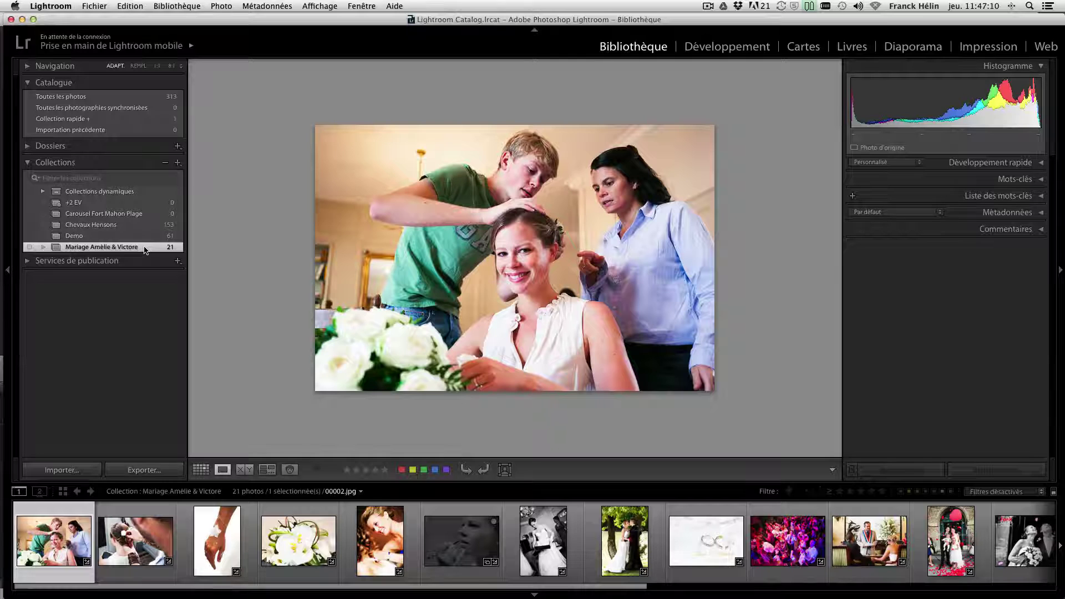
key(Right)
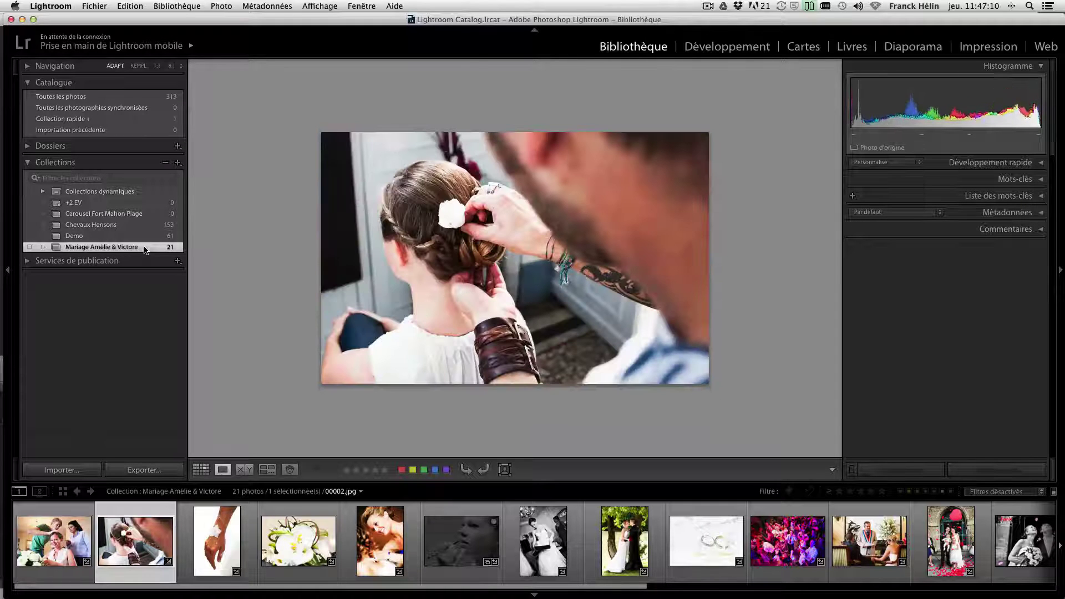
key(Right)
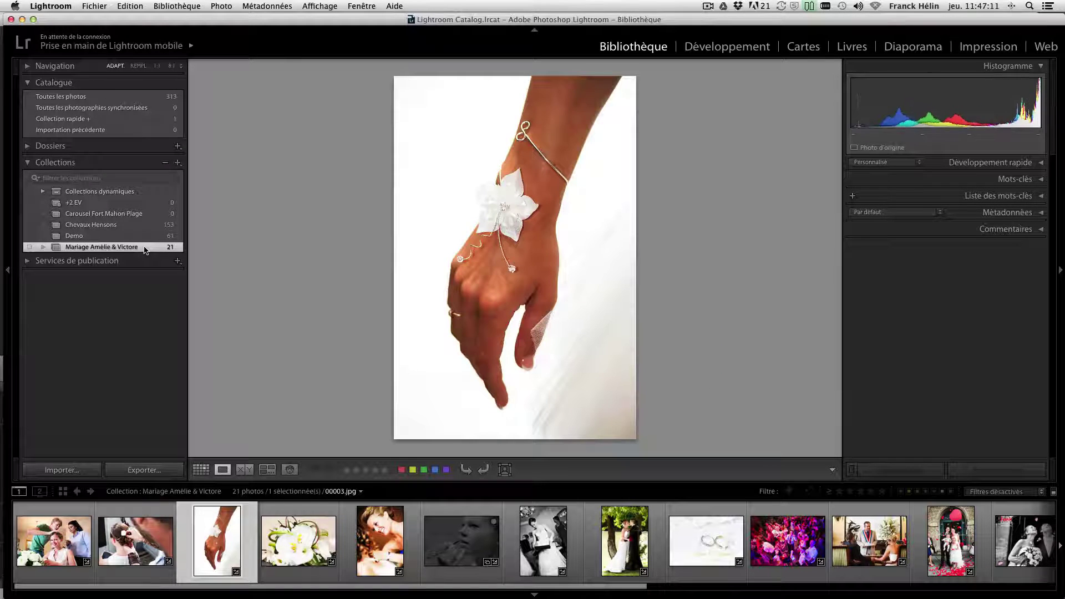
key(Right)
key(Right)
key(Right)
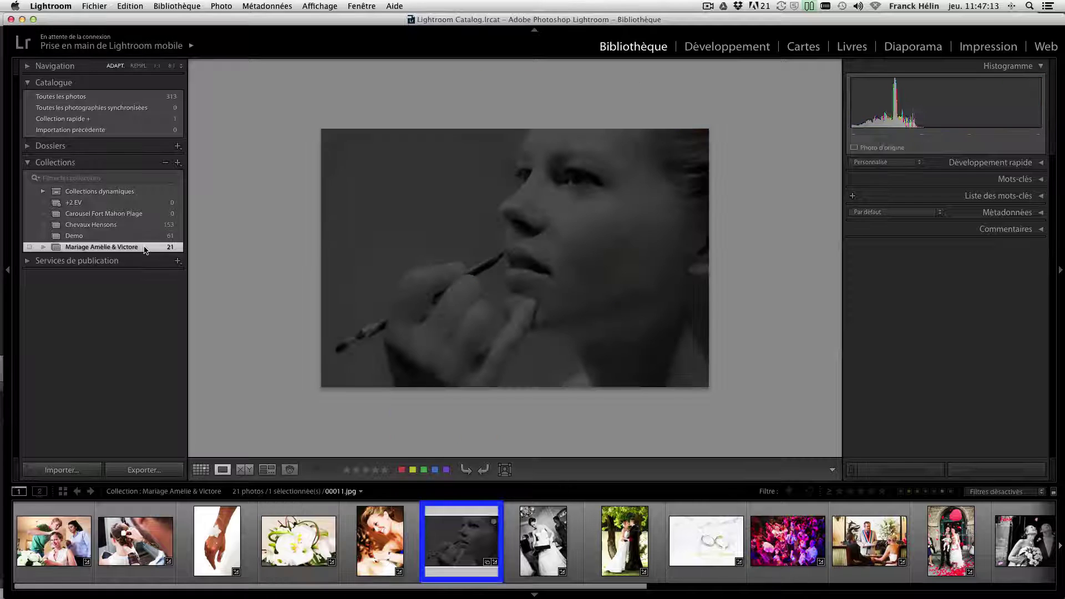
key(x)
key(Right)
key(Right)
key(Right)
key(Right)
key(Right)
key(Right)
key(Right)
key(Right)
key(x)
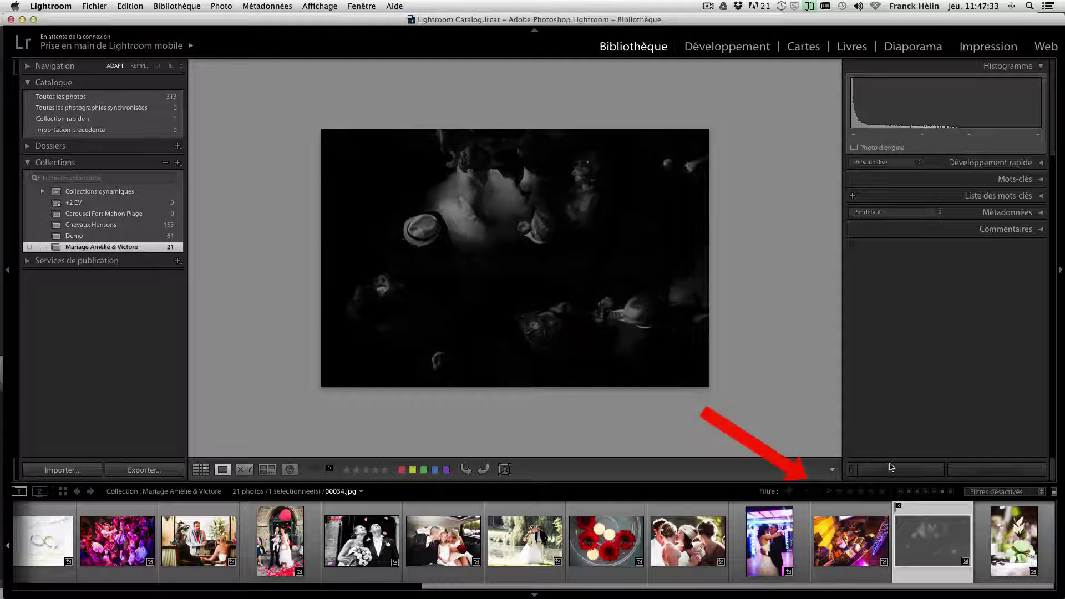
- Filter Toutes les photos to rejected photos only and select both of them
click(806, 492)
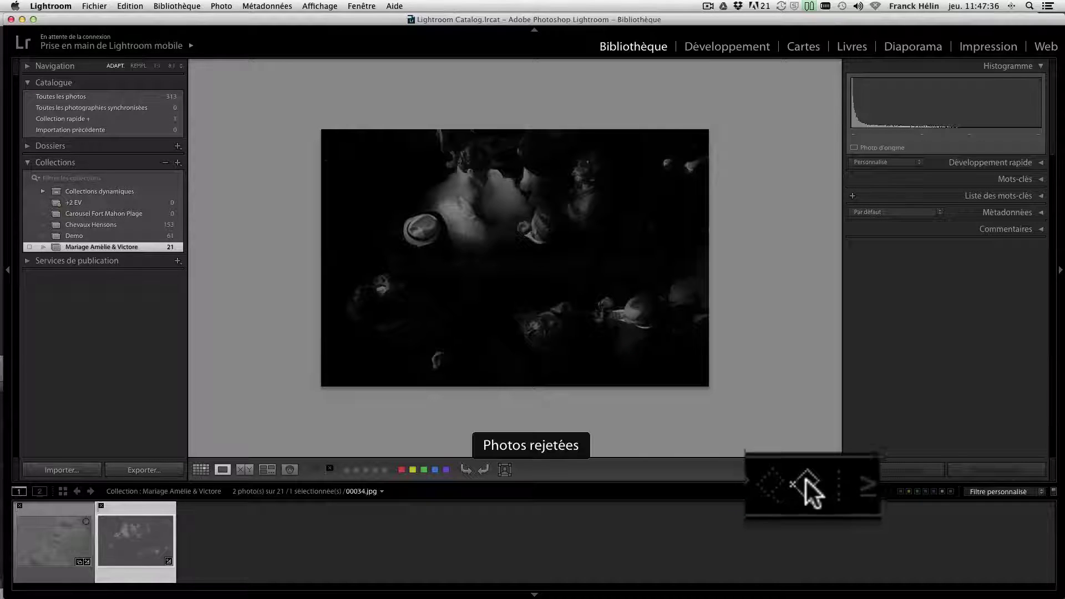
click(84, 98)
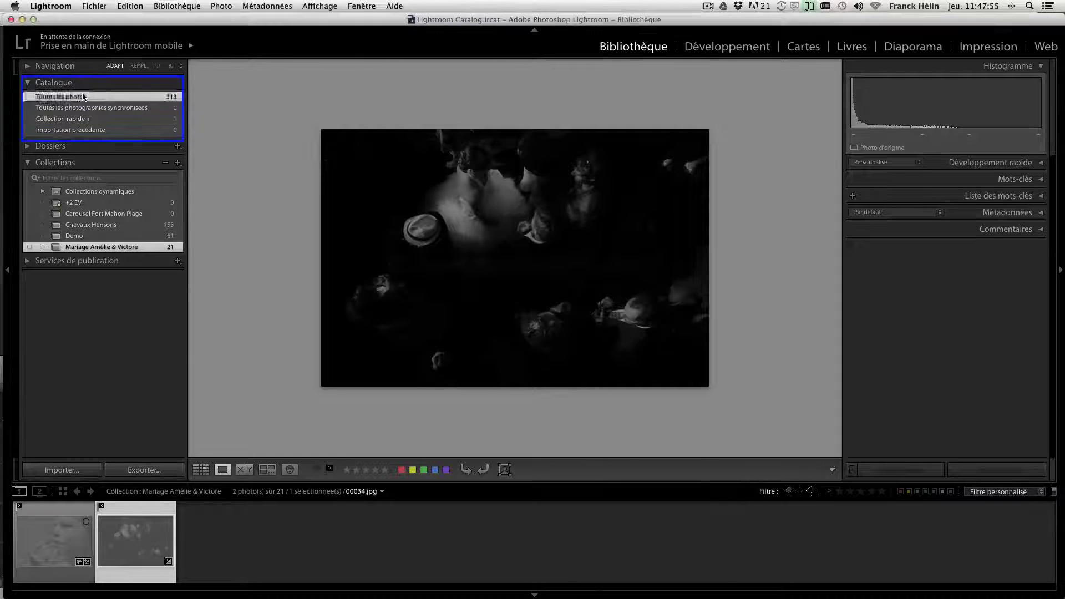
click(810, 491)
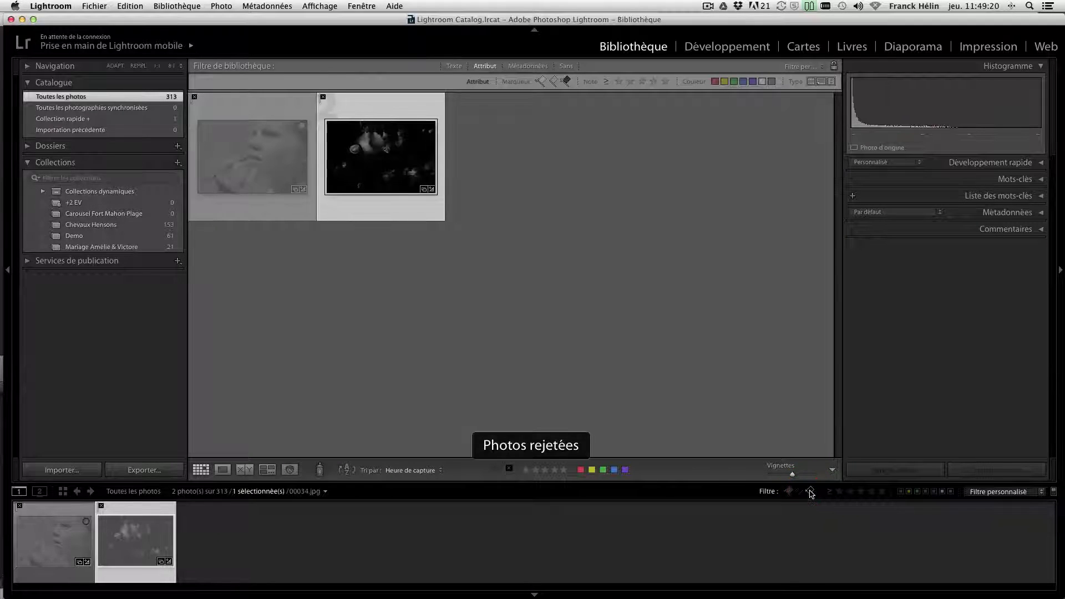
key(super+a)
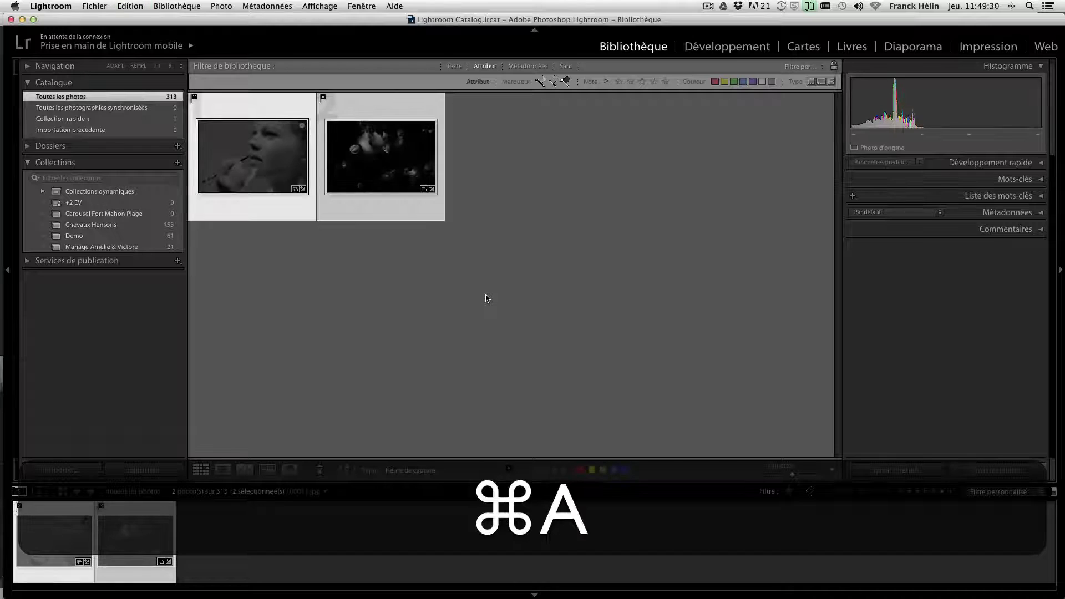
- Bring up the delete-photos prompt from the menu, Delete and Backspace, cancelling each time
right_click(389, 141)
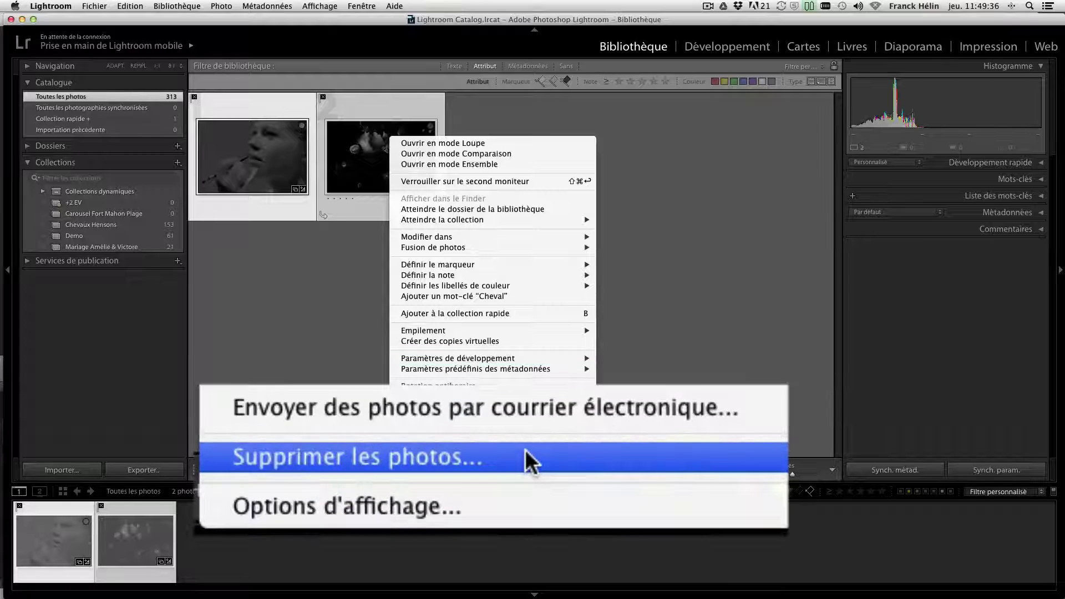
click(500, 525)
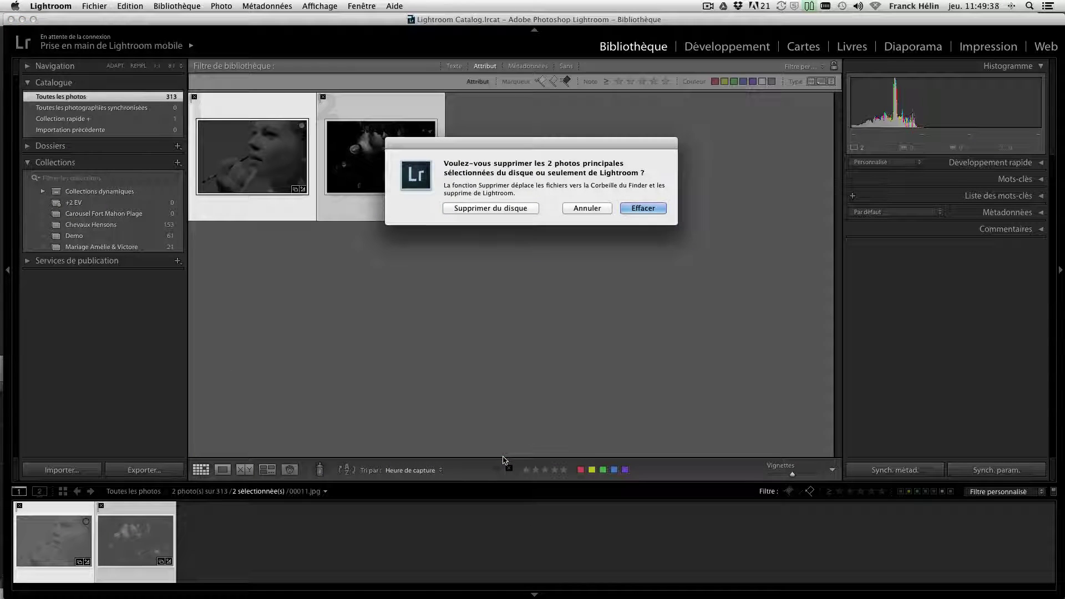
click(598, 209)
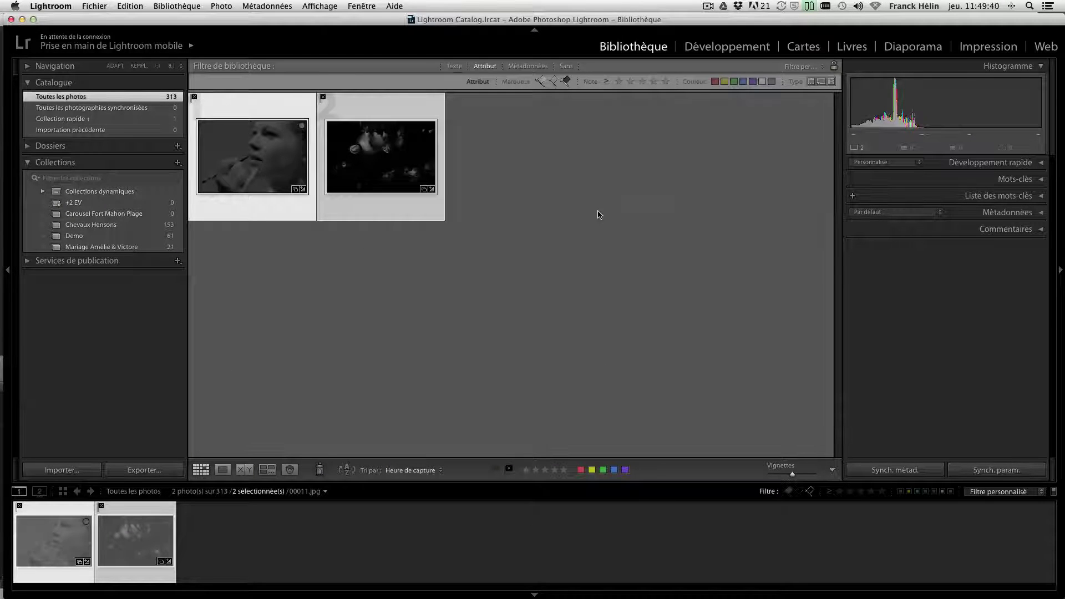
key(Delete)
click(588, 211)
key(BackSpace)
click(591, 211)
- Delete the two rejected photos with Supprimer du disque
right_click(396, 166)
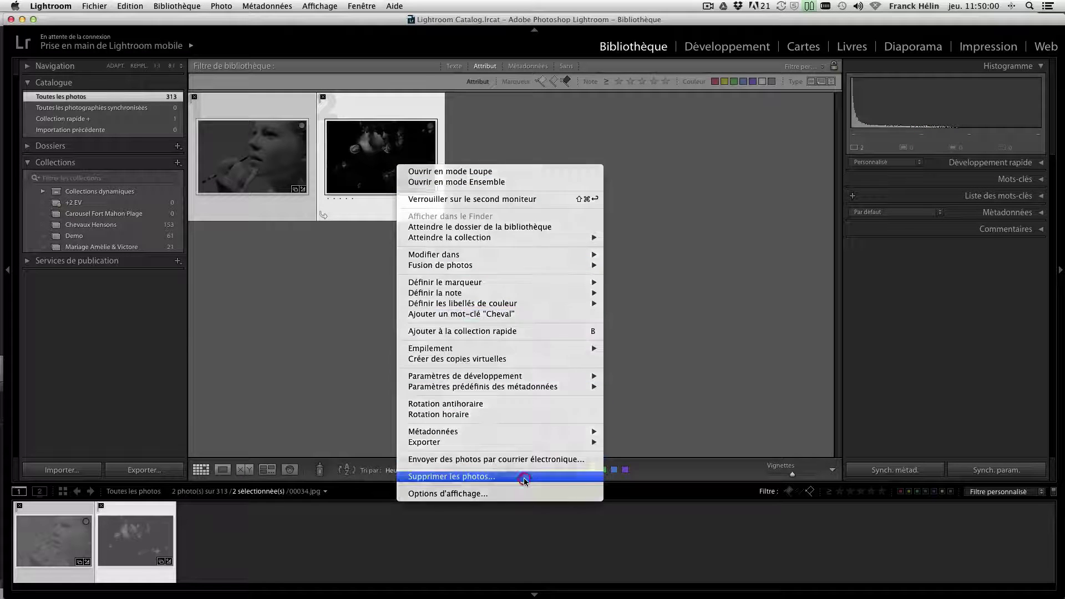
click(494, 477)
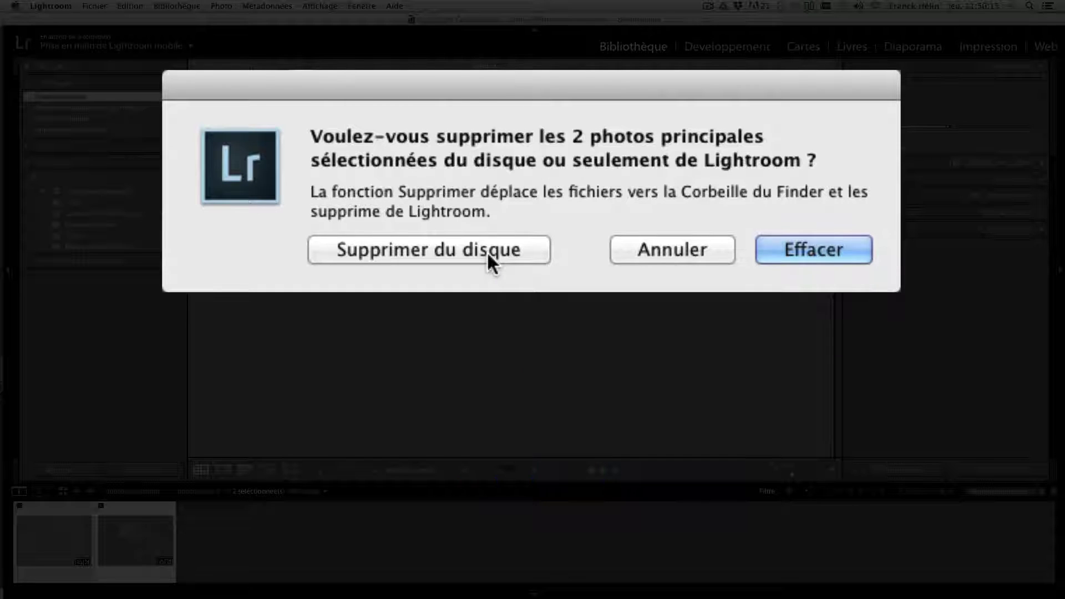
click(487, 253)
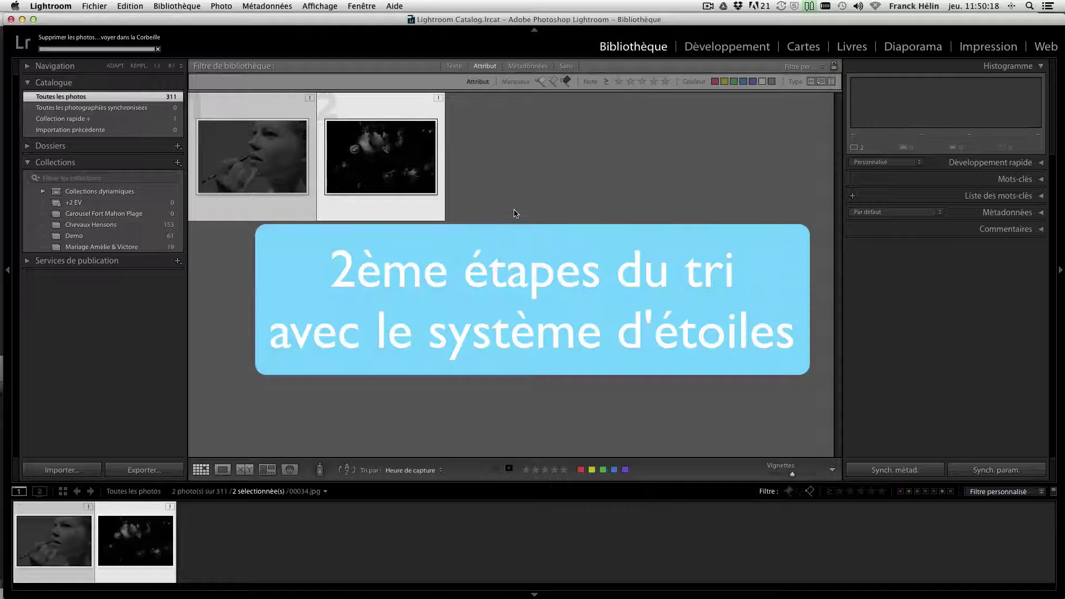
- Select the bride-with-flowers, hand, tree-kiss and car photos and set them to 3 étoiles
click(120, 247)
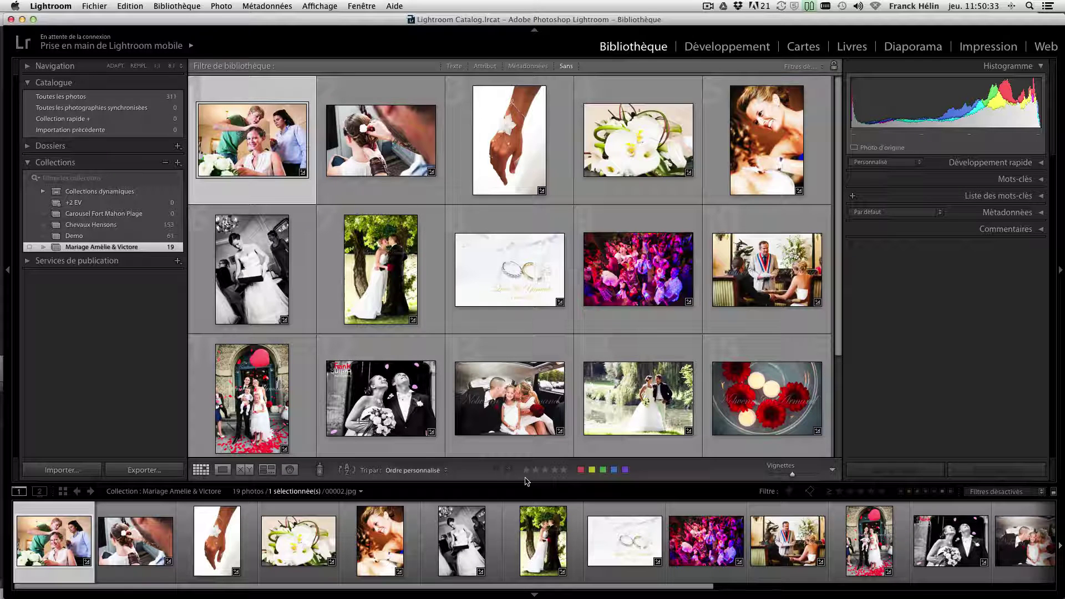
super+click(522, 144)
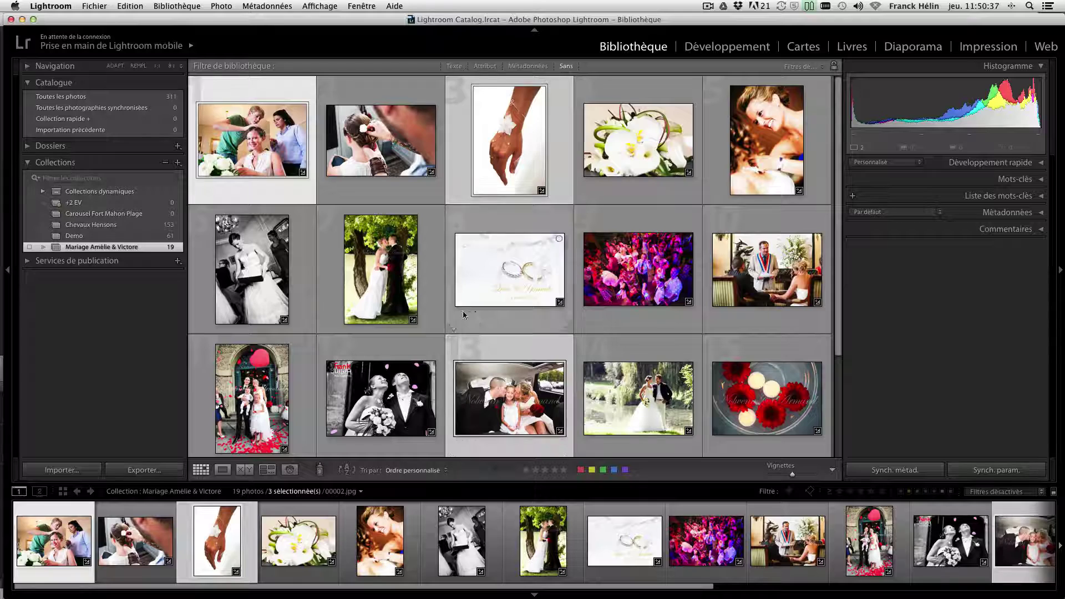
super+click(401, 293)
super+click(381, 397)
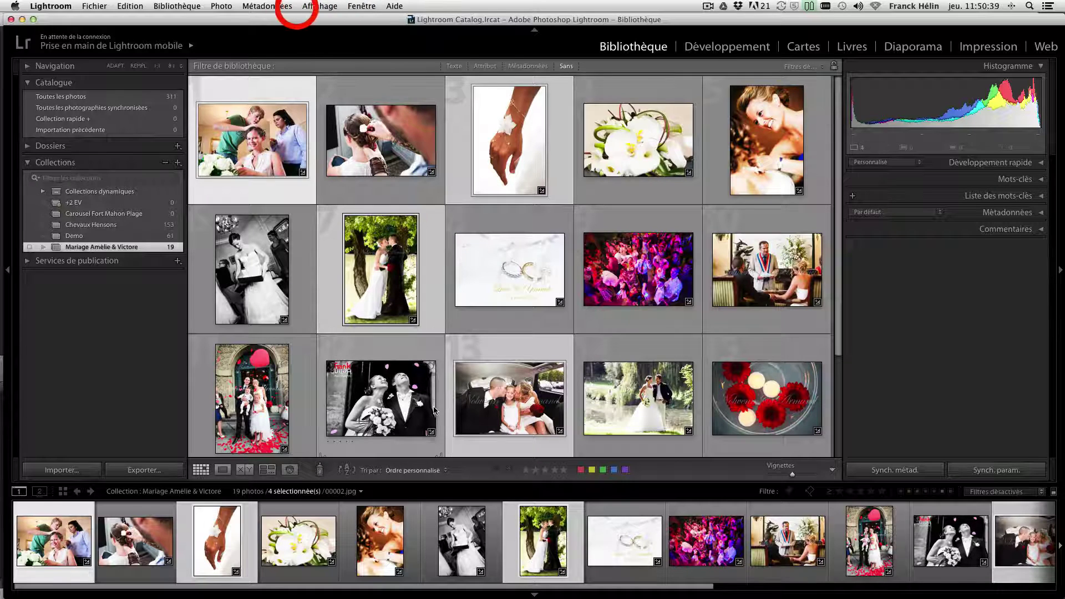
click(224, 6)
mouse_move(146, 431)
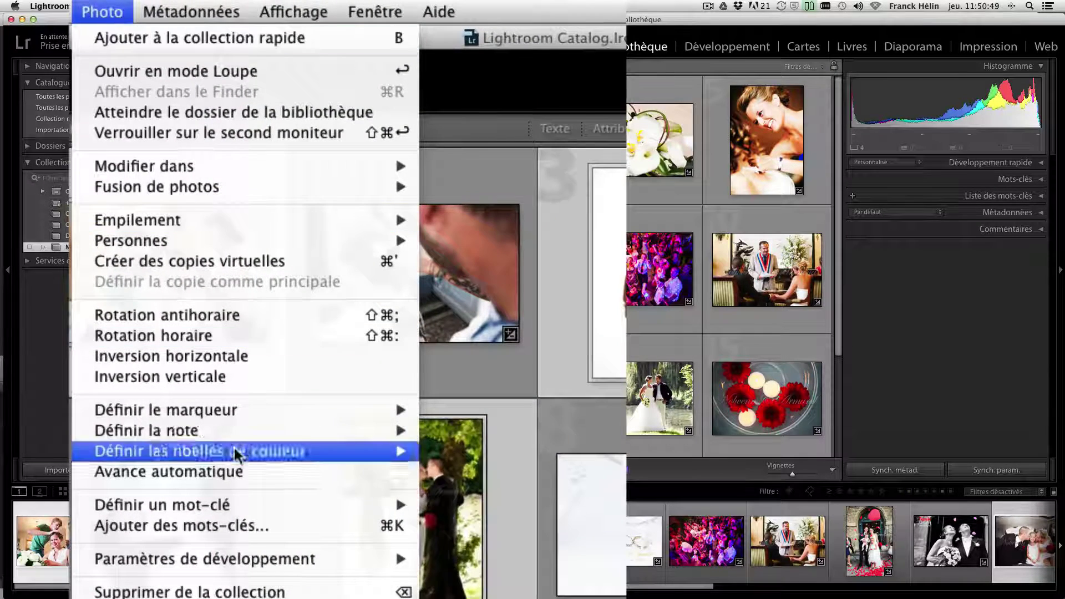
click(540, 495)
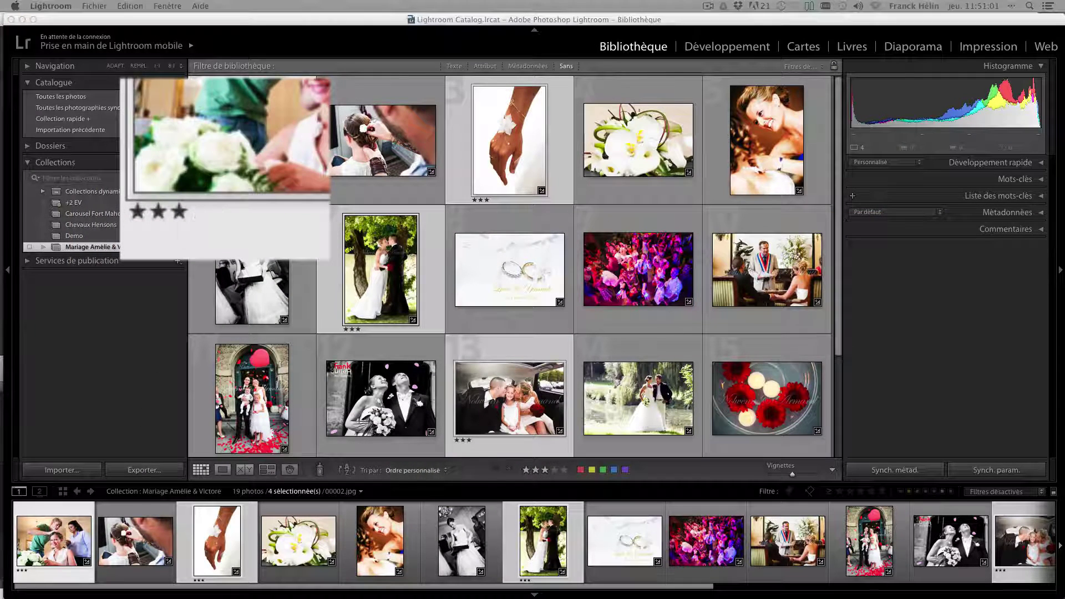
- Adjust the four photos' stars from the toolbar and check the toolbar options without changes
click(159, 208)
click(134, 209)
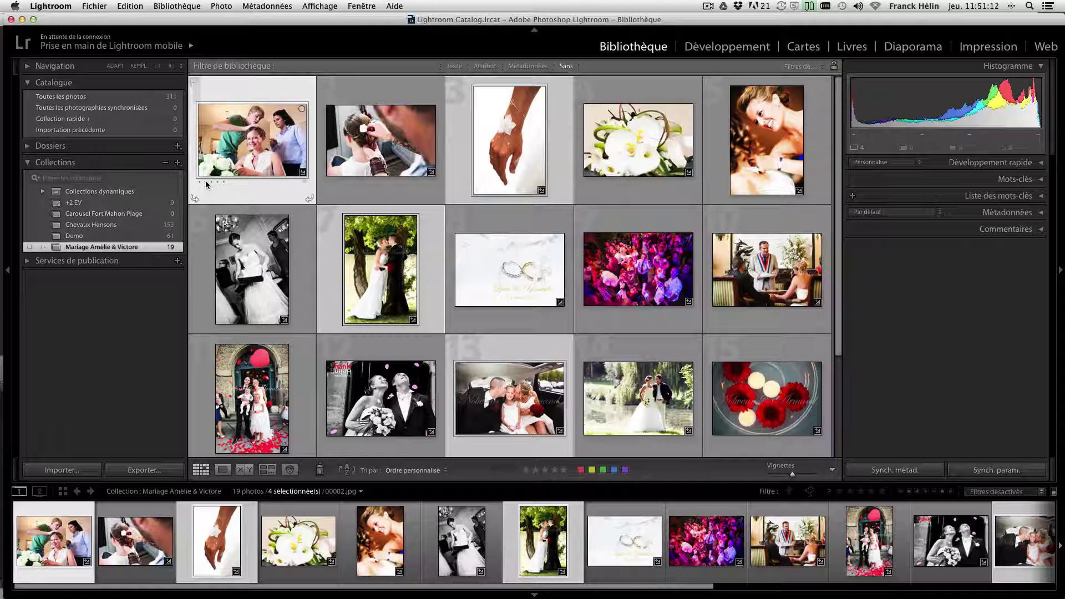
click(545, 470)
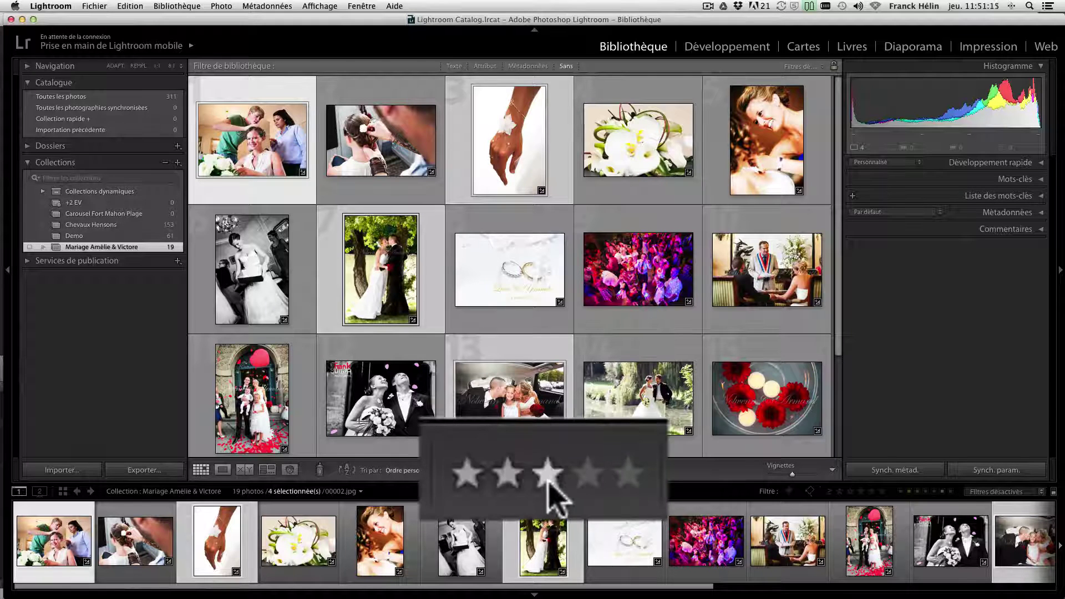
click(832, 470)
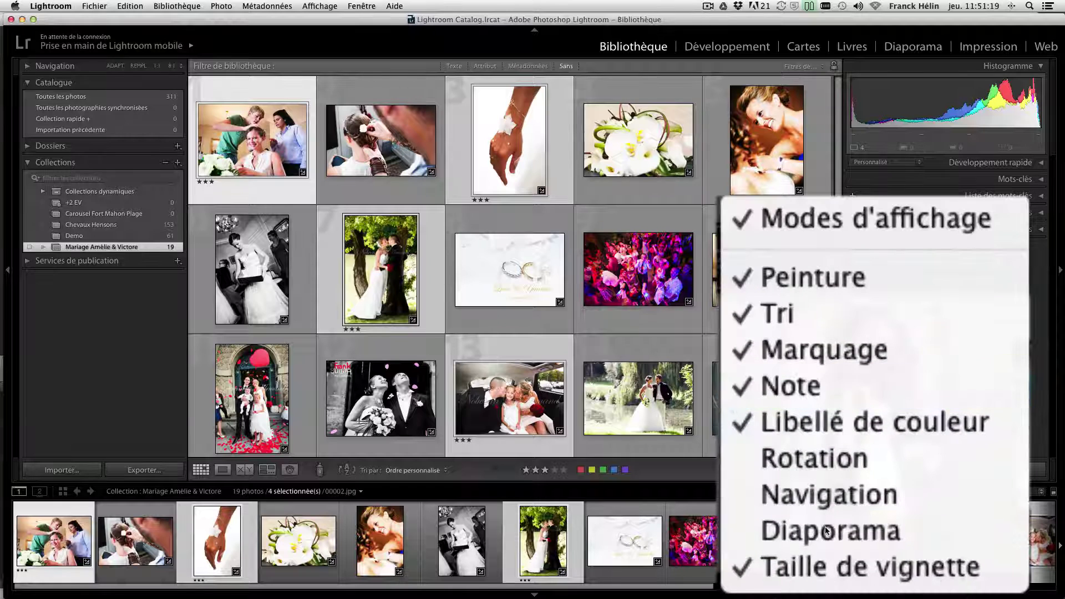
click(695, 475)
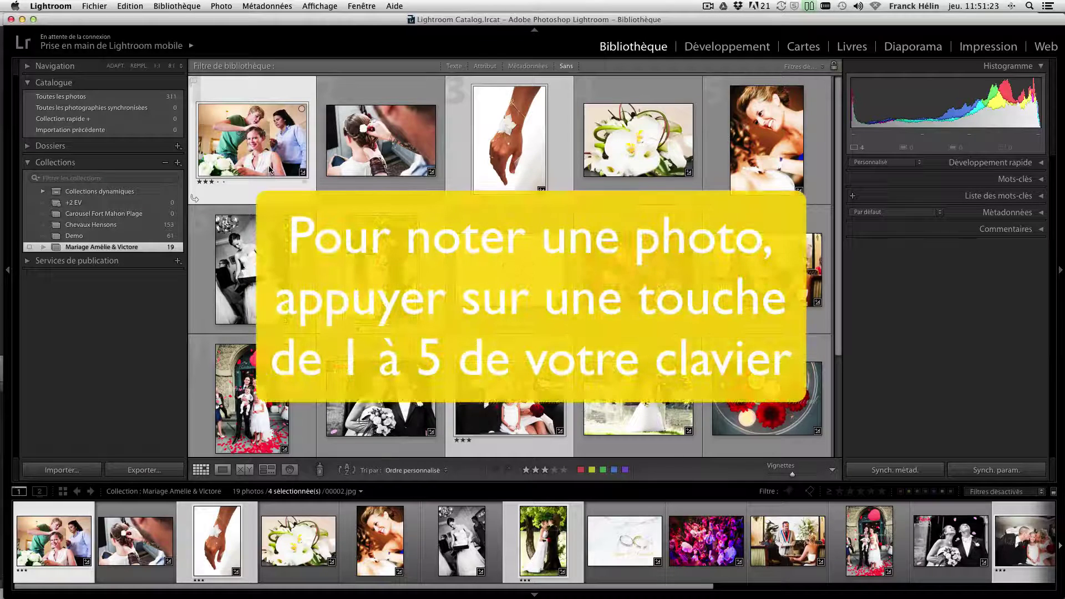
- Rate the four photos five stars, clear them to no rating, and return to the first photo
key(5)
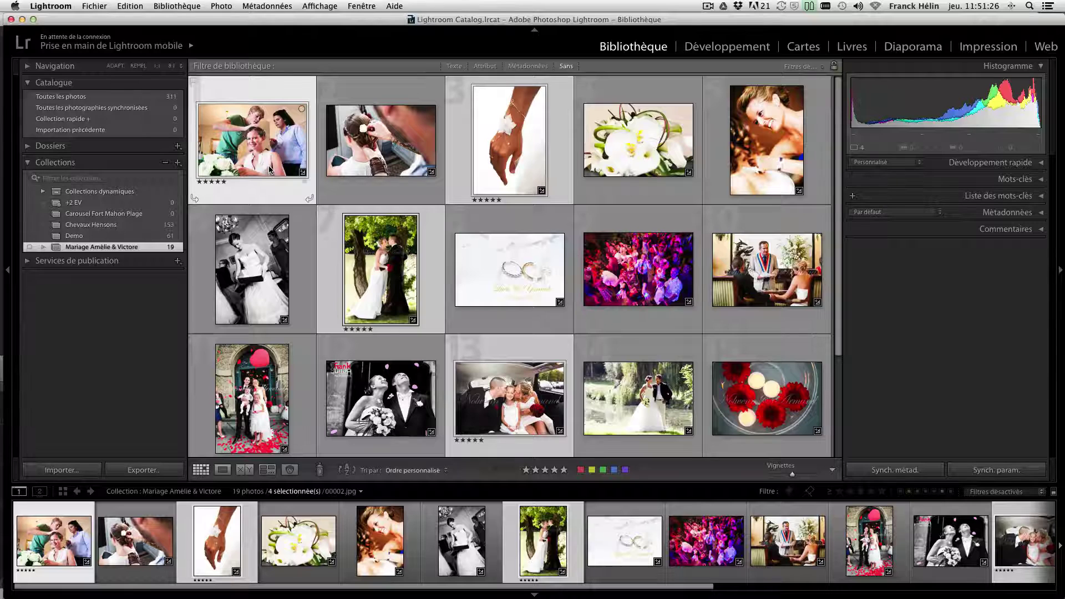
key(0)
key(Down)
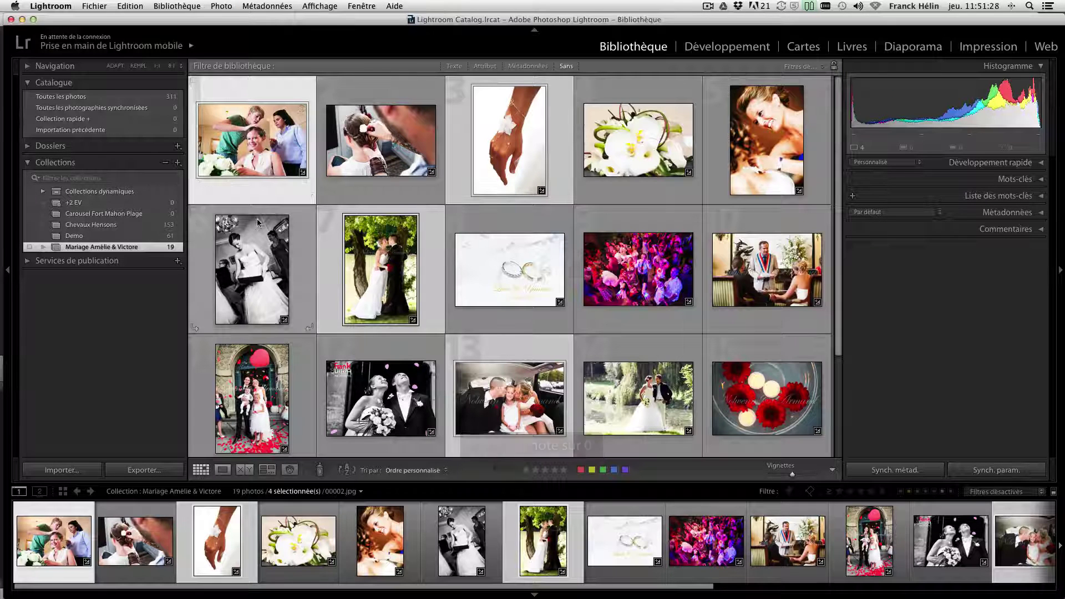
key(Up)
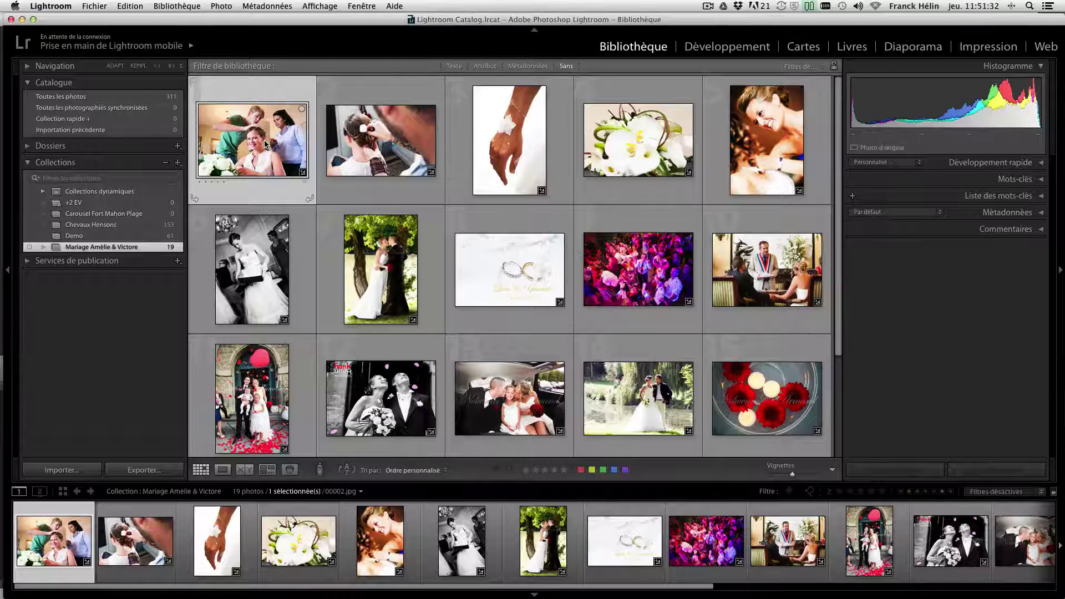
- In Loupe view, give one star to the white flowers, tree-kiss, rings and other early favourites
key(e)
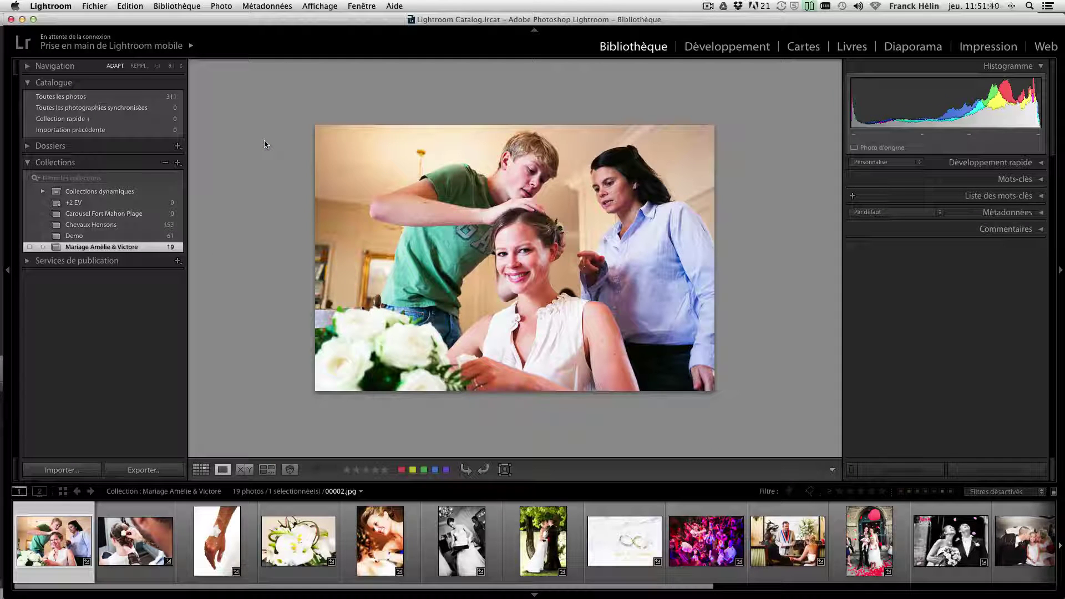
key(Right)
key(Right)
key(1)
key(Right)
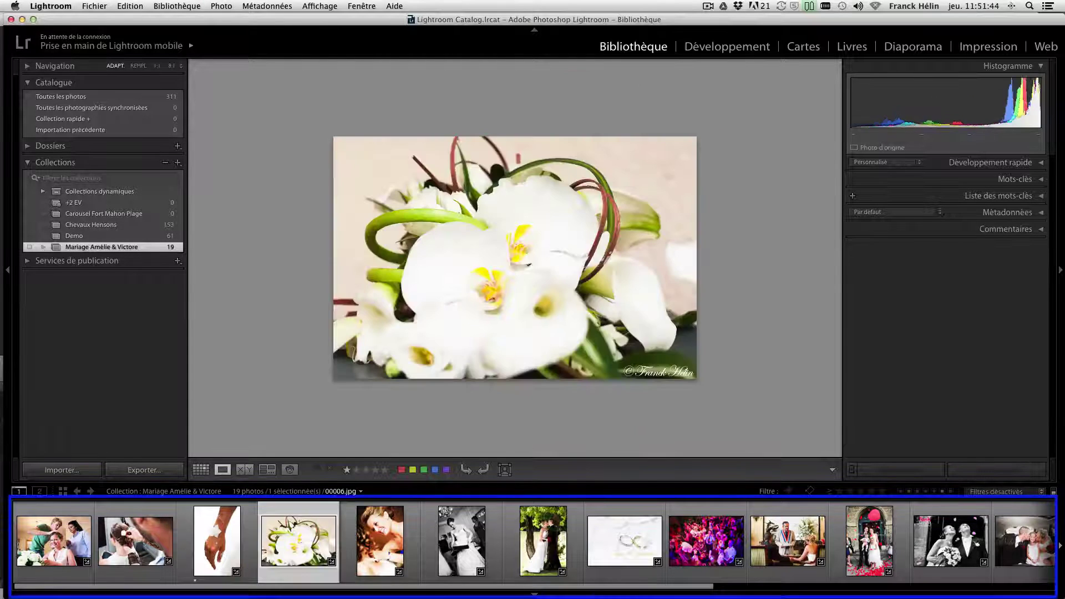
key(Right)
key(1)
key(Right)
key(Right)
key(1)
key(Right)
key(1)
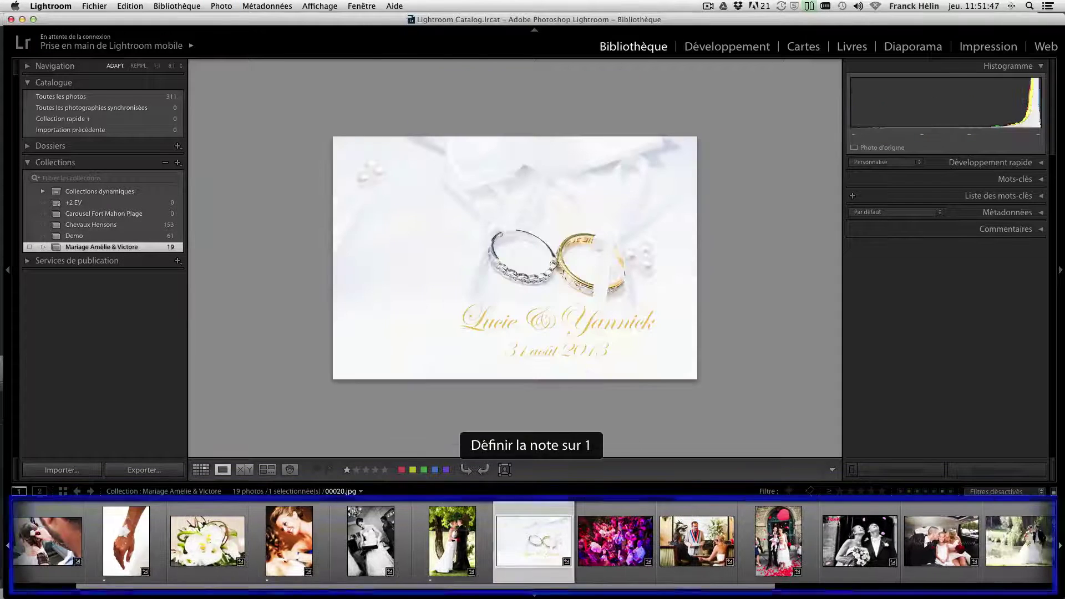
key(Right)
key(1)
- Give one star to the little girl, car, willow, red flowers, couple and last photos, then enable filtering
key(Right)
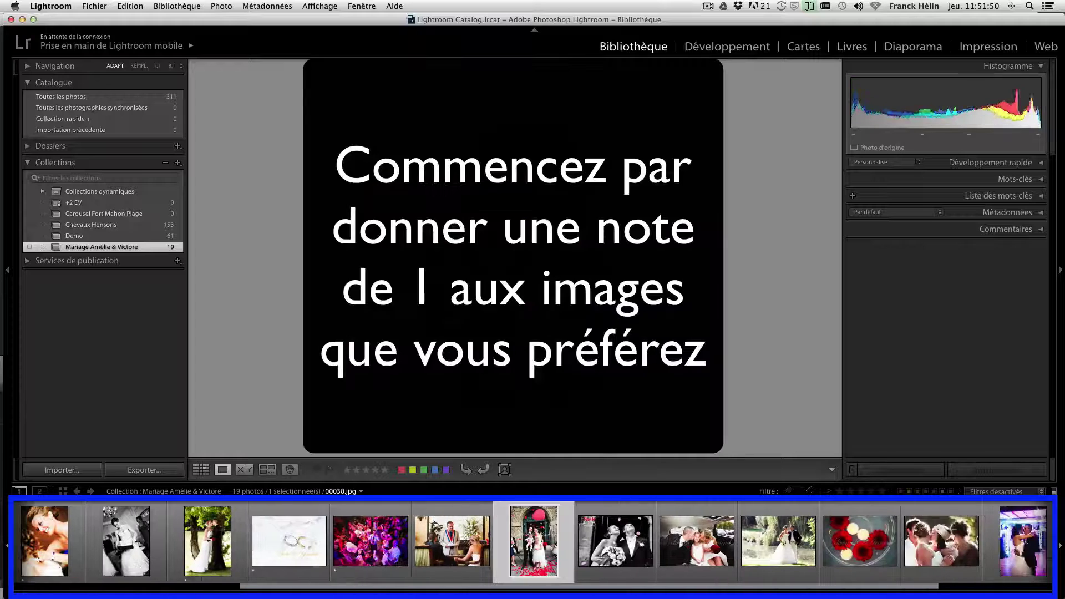
key(Right)
key(1)
key(Right)
key(Right)
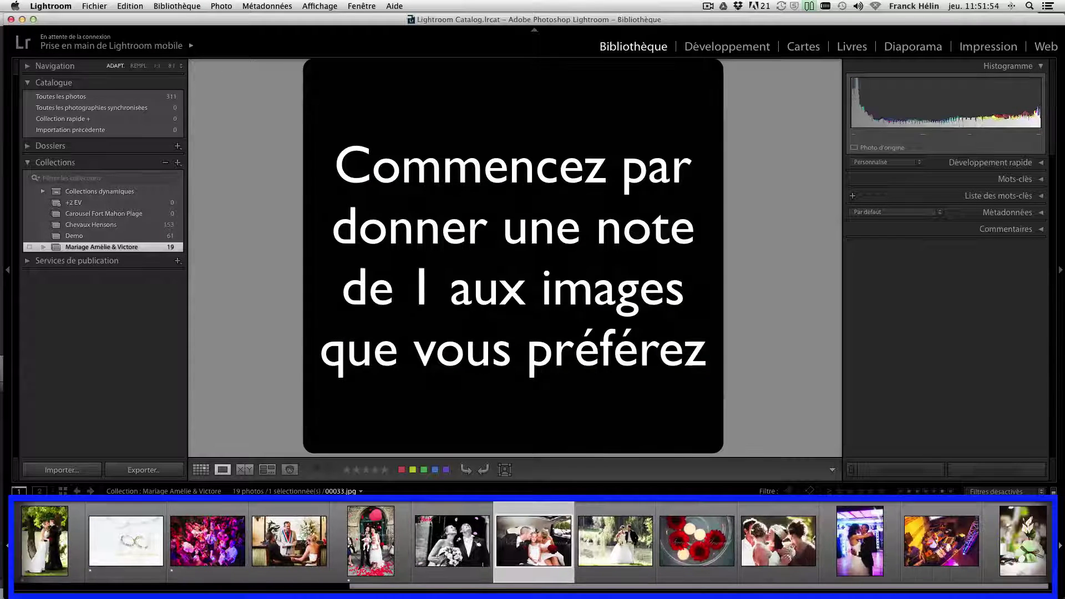
key(1)
key(Right)
key(1)
key(Right)
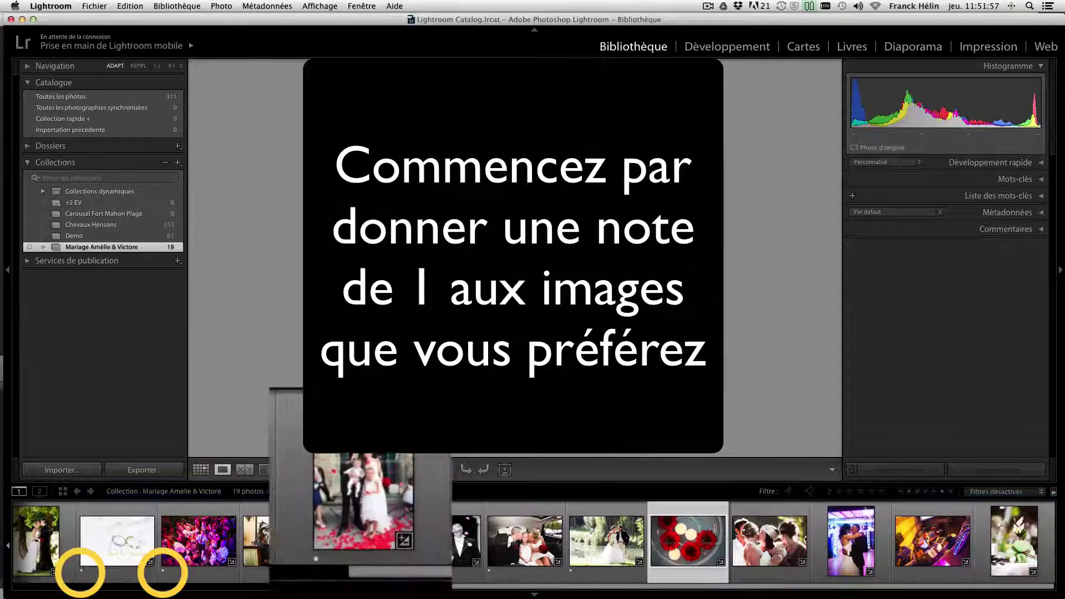
key(1)
key(Right)
key(1)
key(Right)
key(Right)
key(Right)
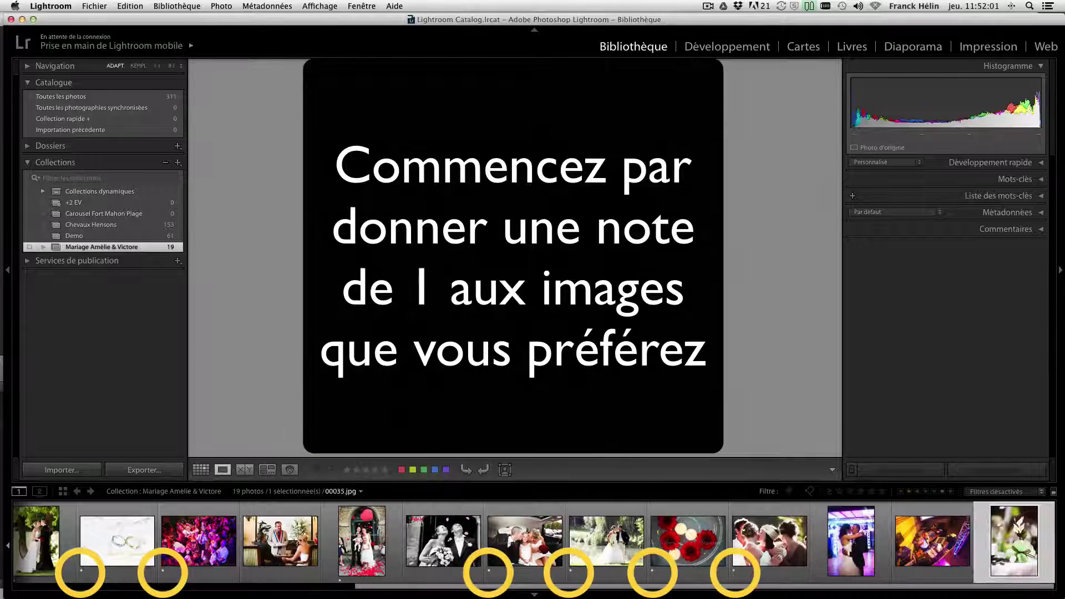
key(1)
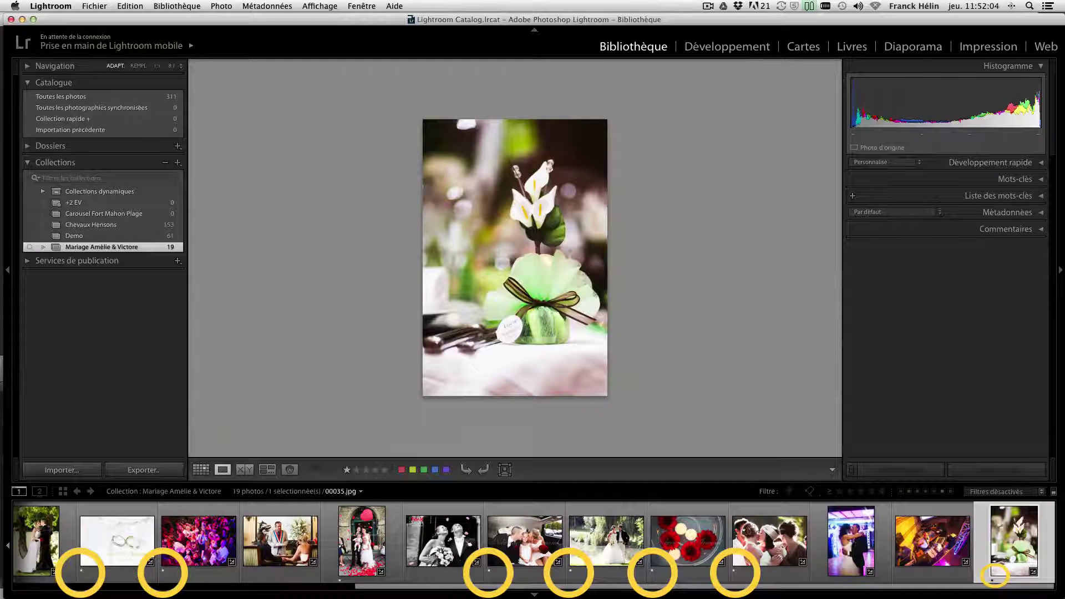
key(super+l)
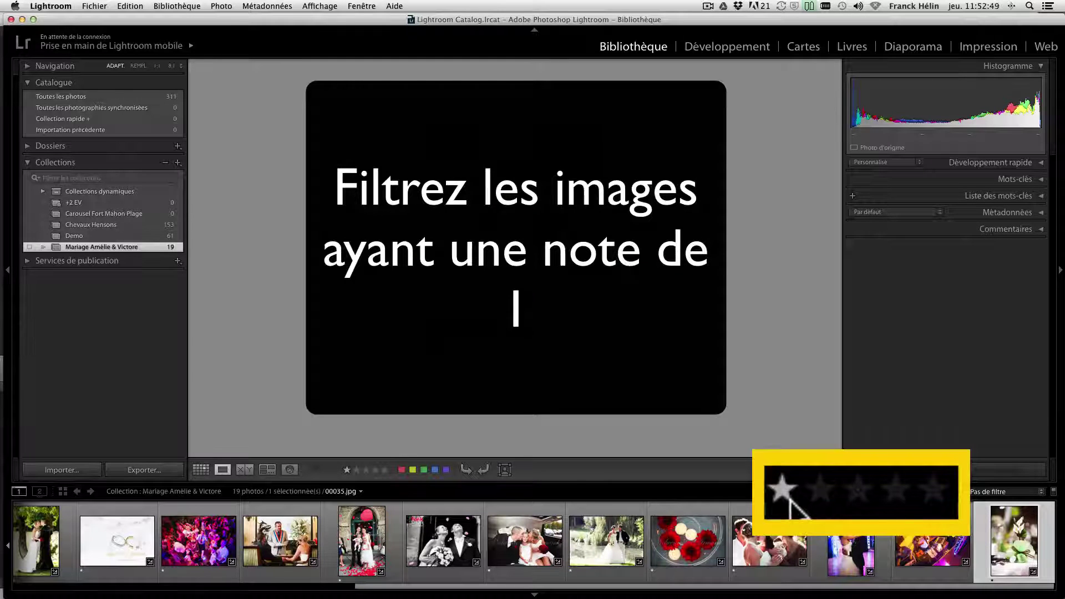
- Filter to one star or more and raise the portrait, tree-kiss, rings and red flowers photos to two stars
click(843, 492)
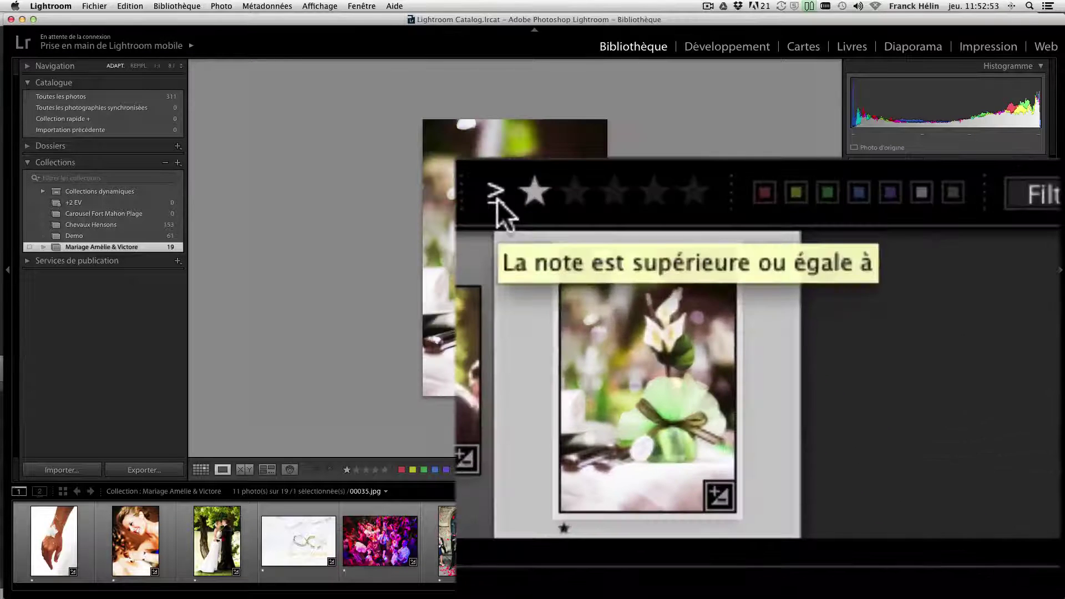
click(829, 493)
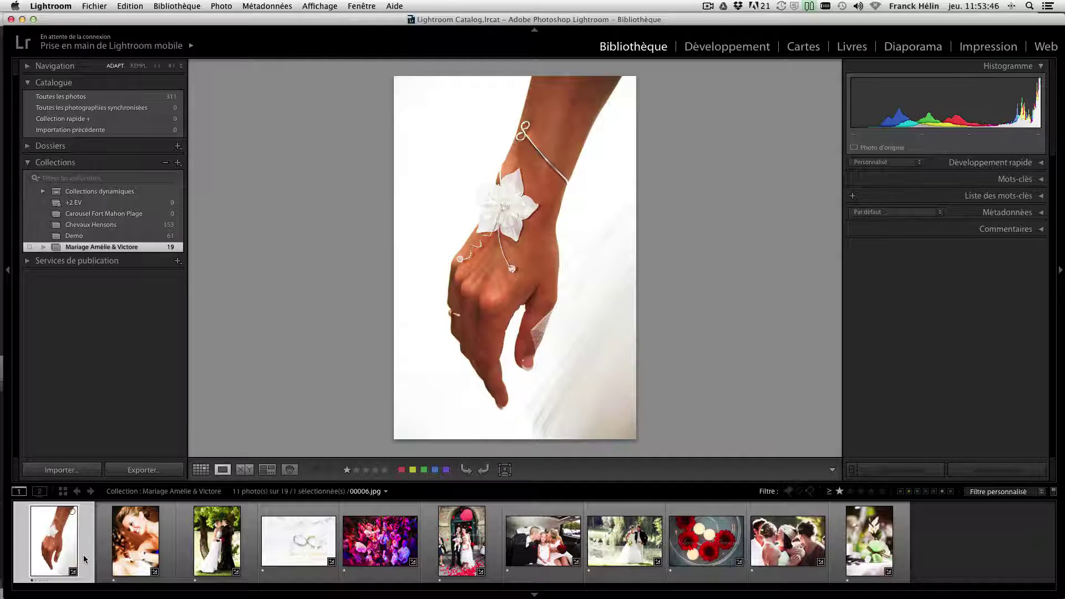
key(Right)
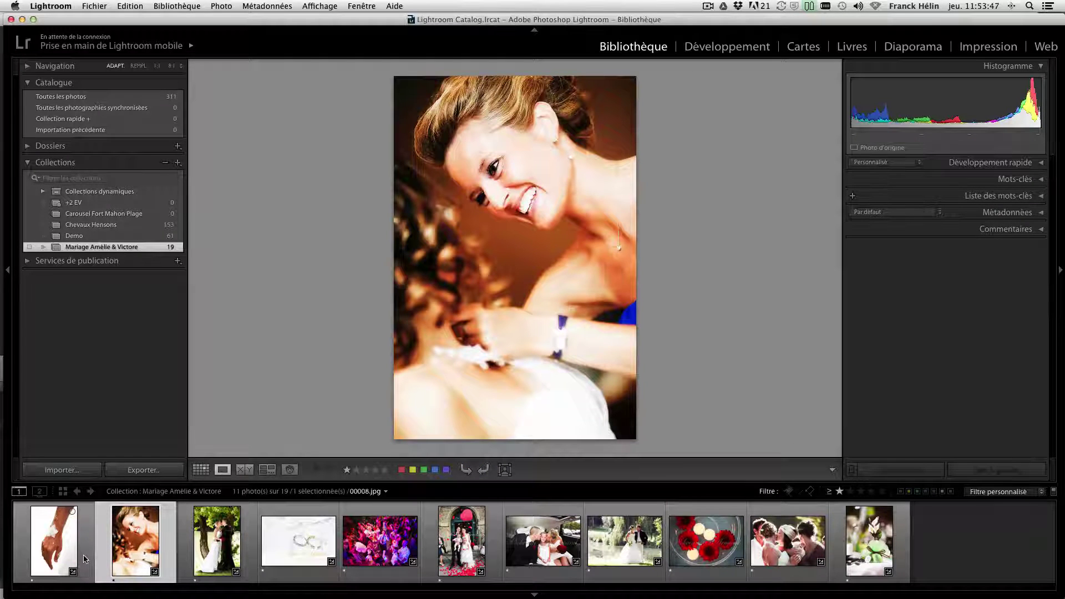
key(2)
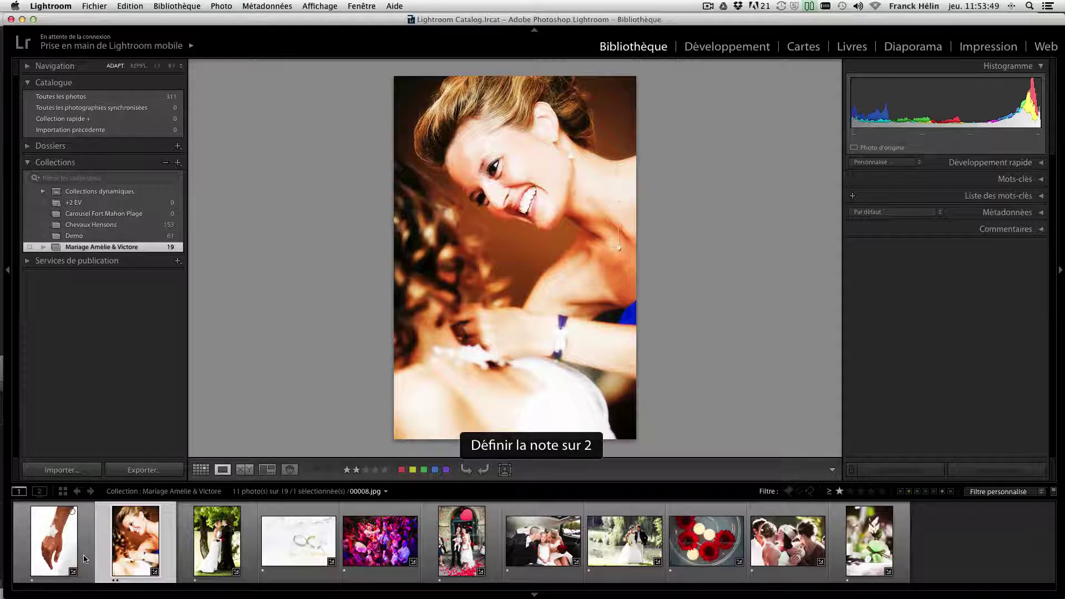
key(Right)
key(Right)
key(Left)
key(2)
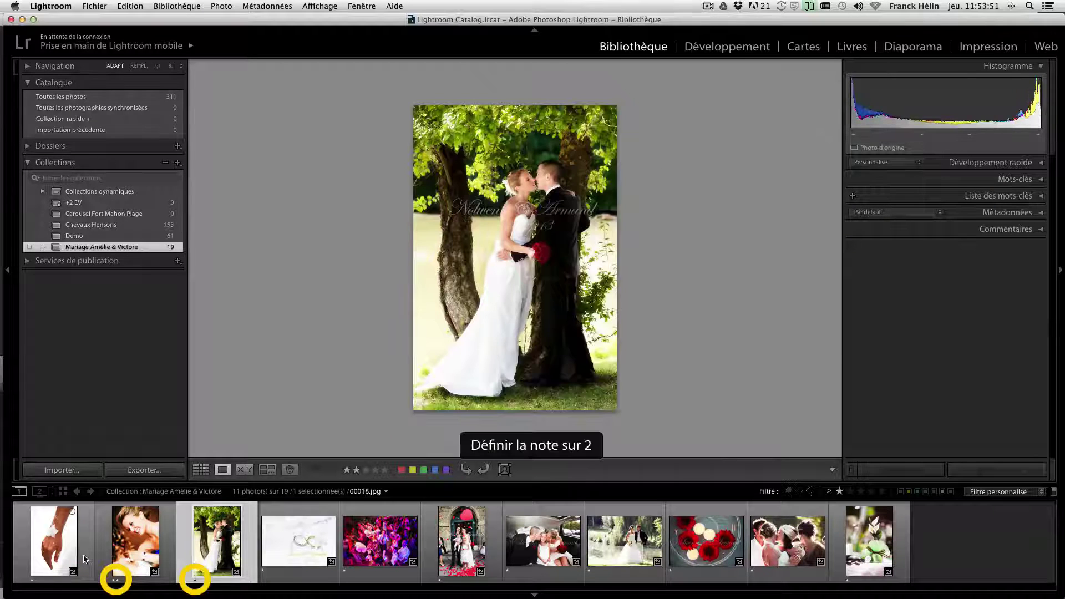
key(Right)
key(2)
key(Right)
key(Right)
key(Right)
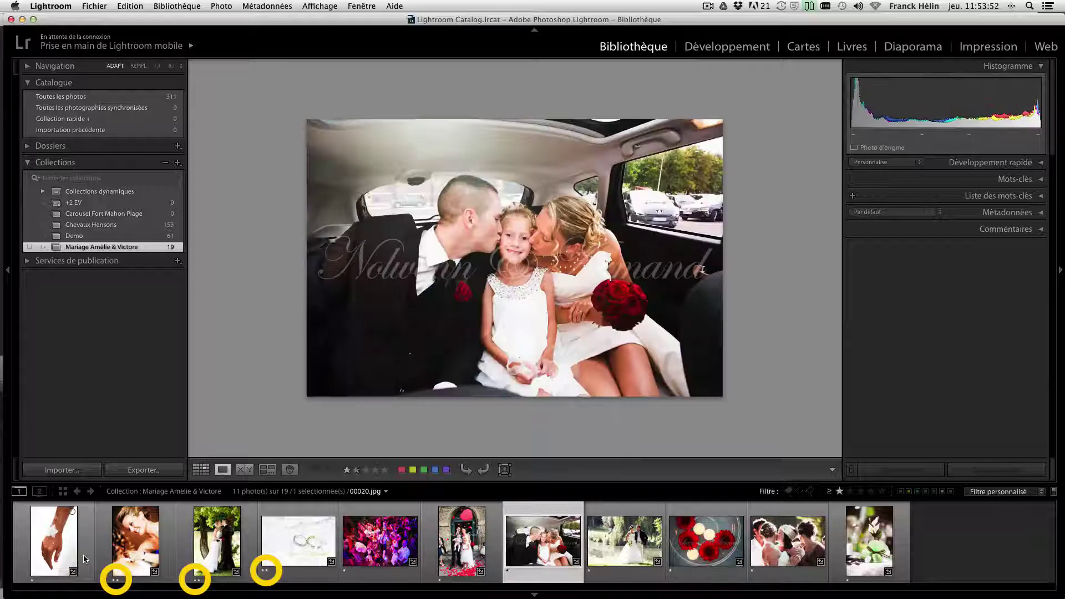
key(Right)
key(Right)
key(2)
key(Right)
- Give the group kiss two stars, filter to ≥2 stars, and raise the portrait, tree-kiss and group kiss to three
key(2)
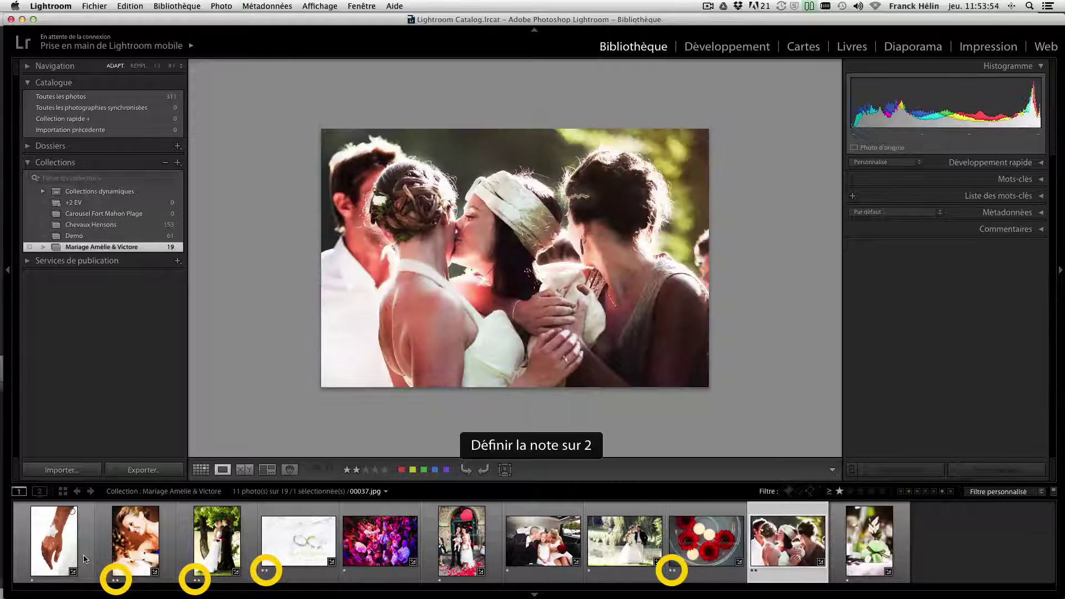
click(850, 491)
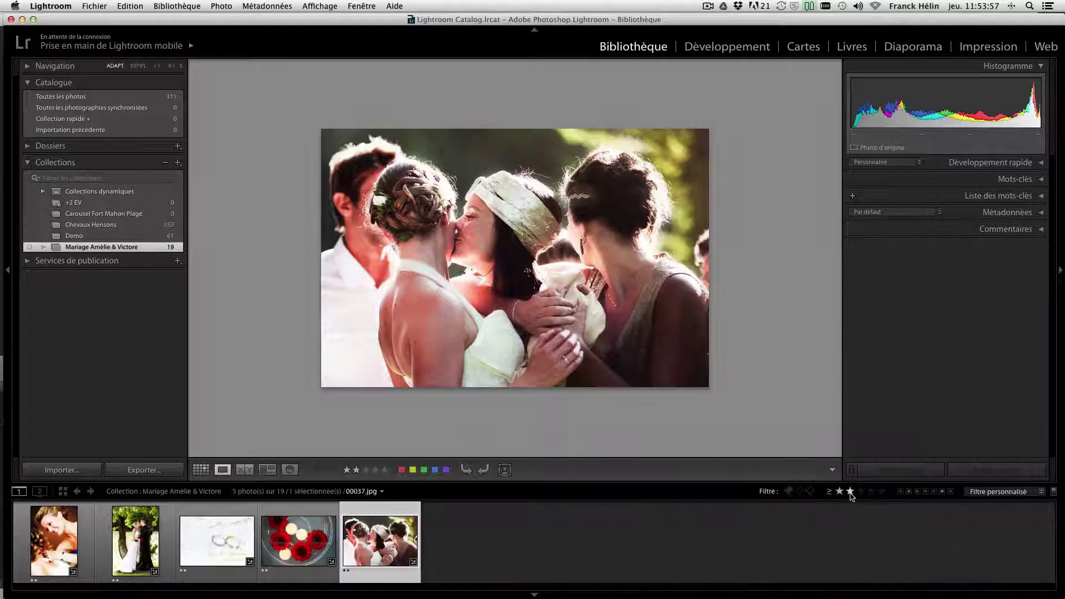
click(61, 553)
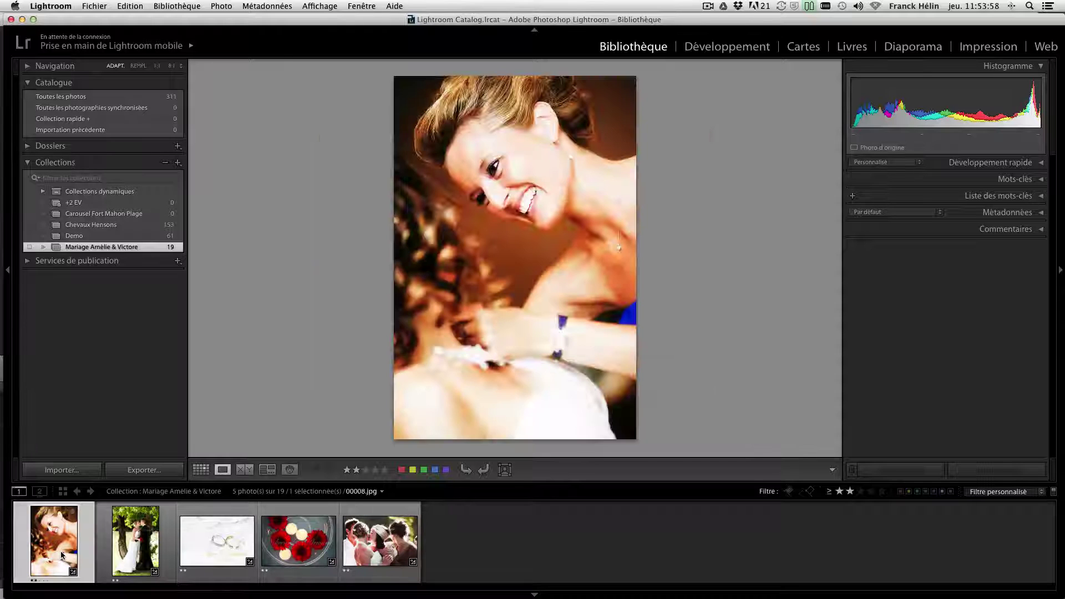
key(3)
key(Right)
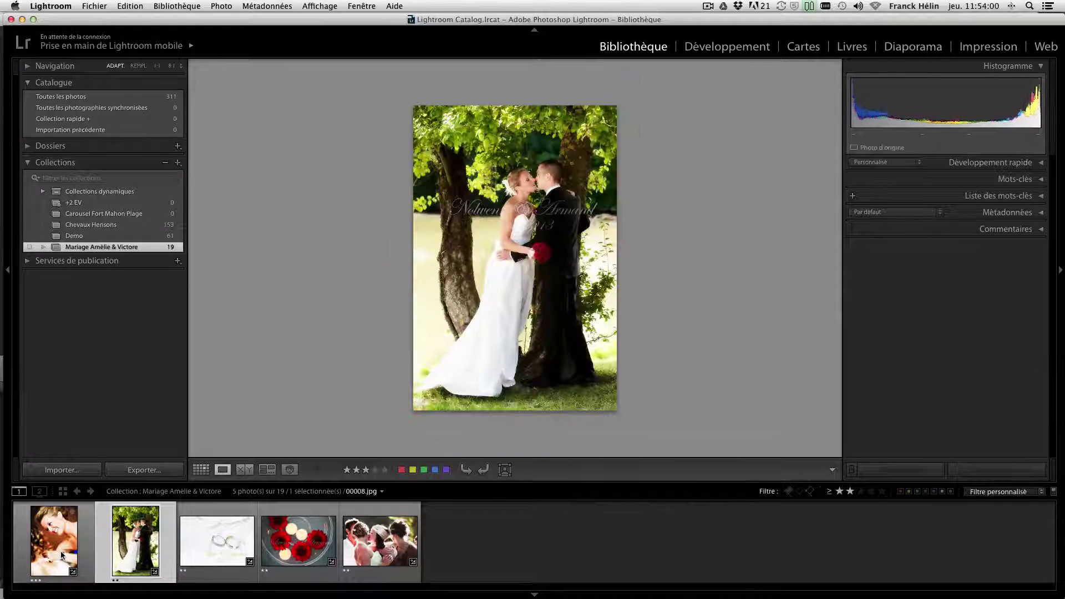
key(3)
key(Right)
key(Right)
key(Right)
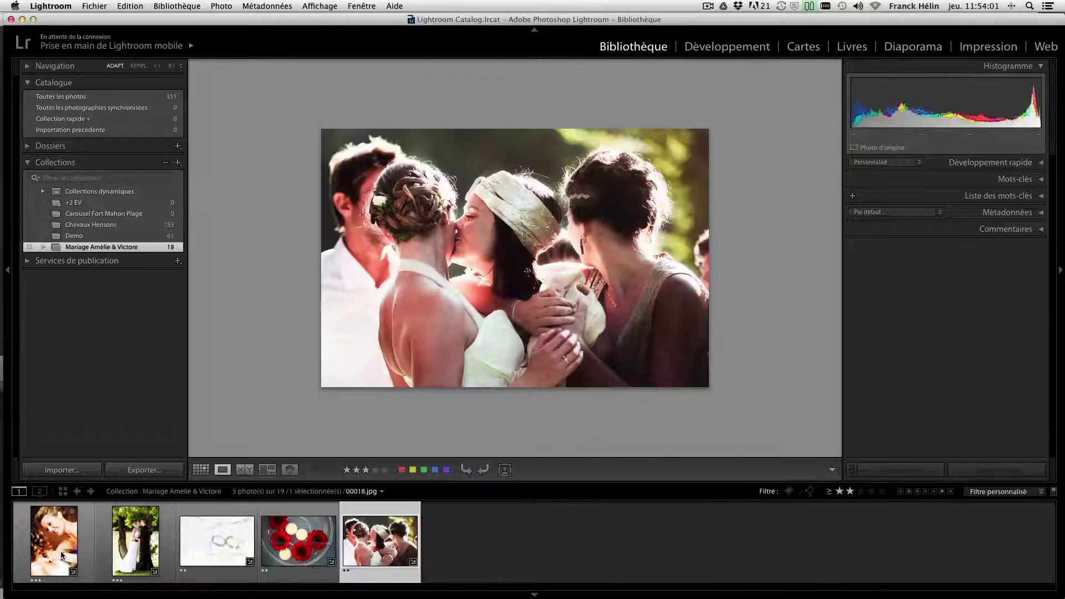
key(3)
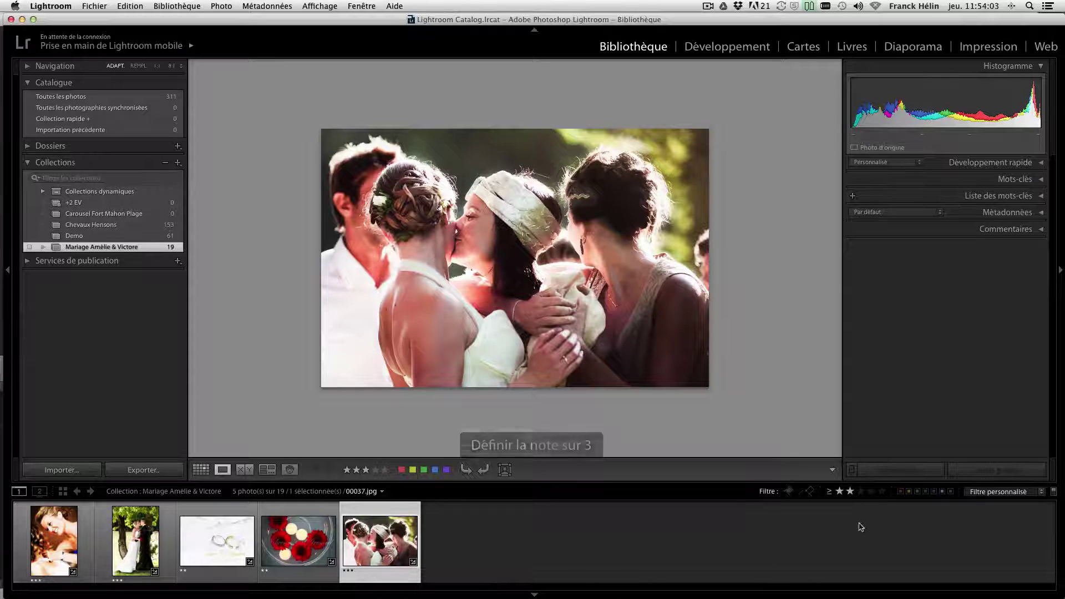
- Filter to three stars, then two stars, then remove the rating filter to show all 19 photos
click(860, 492)
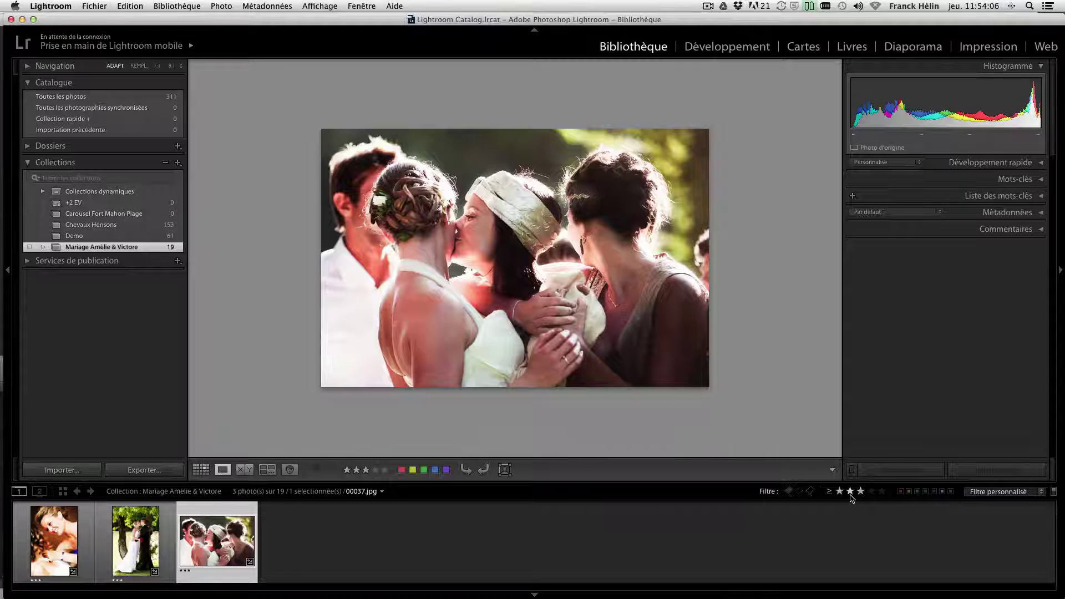
click(849, 492)
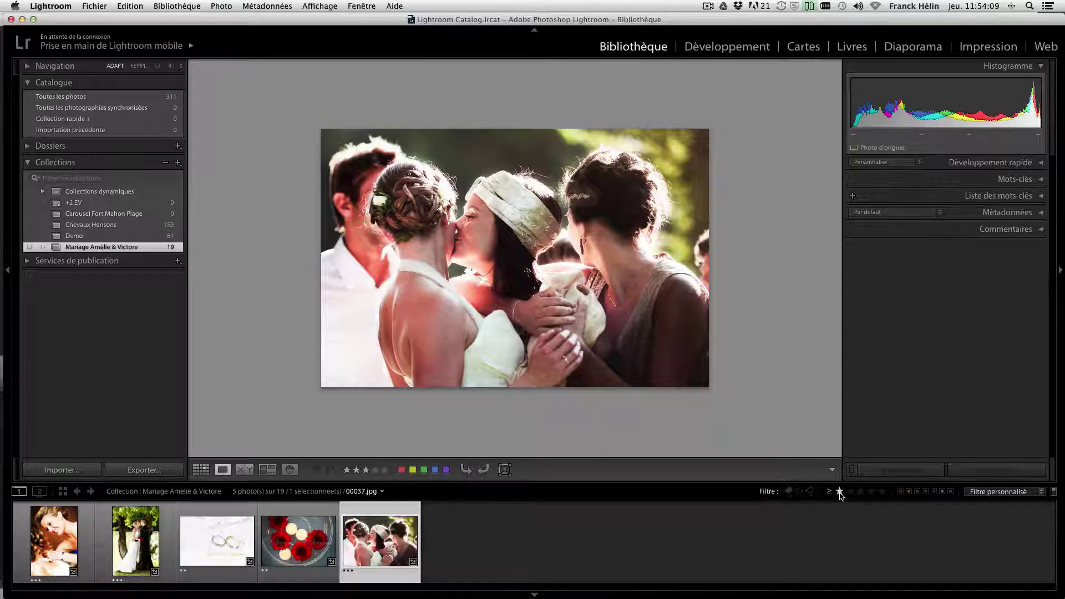
click(840, 491)
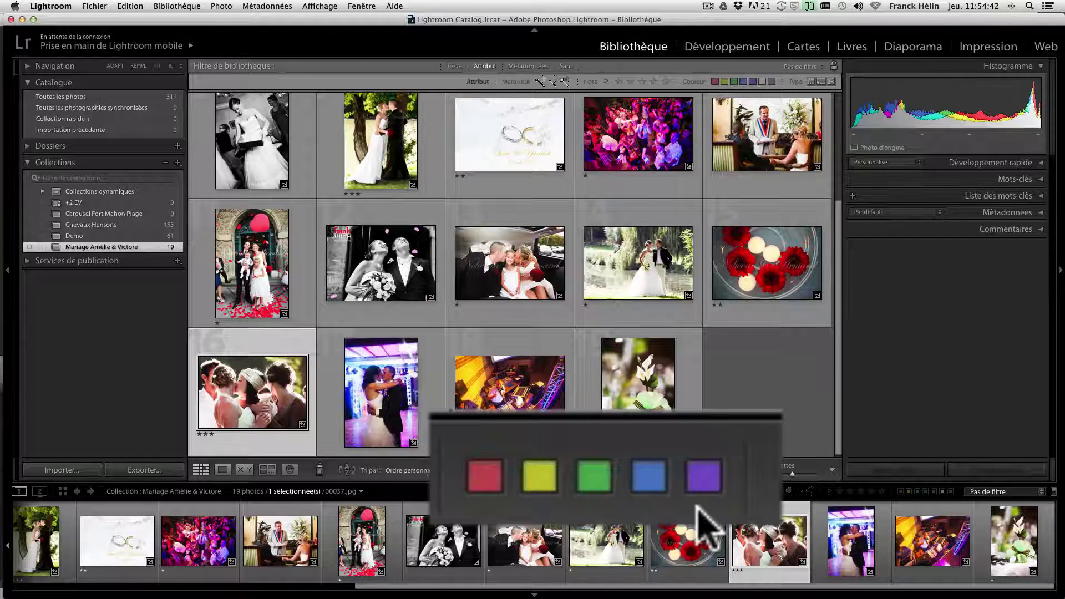
- Label the first, hand and tree-kiss photos Bleu via Définir les libellés de couleur
scroll(261, 172, up, 3)
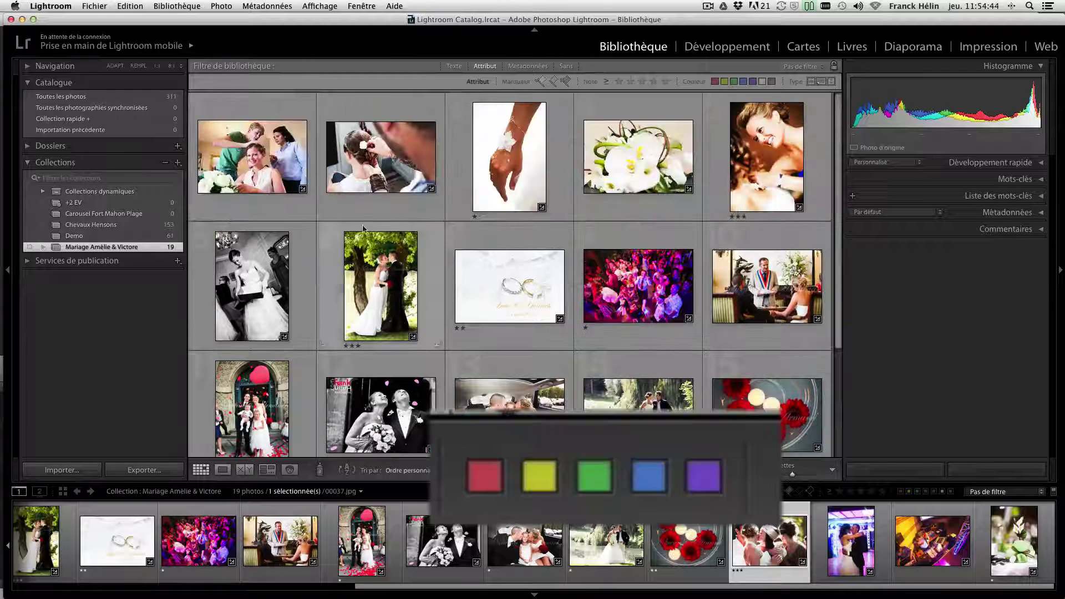
click(260, 172)
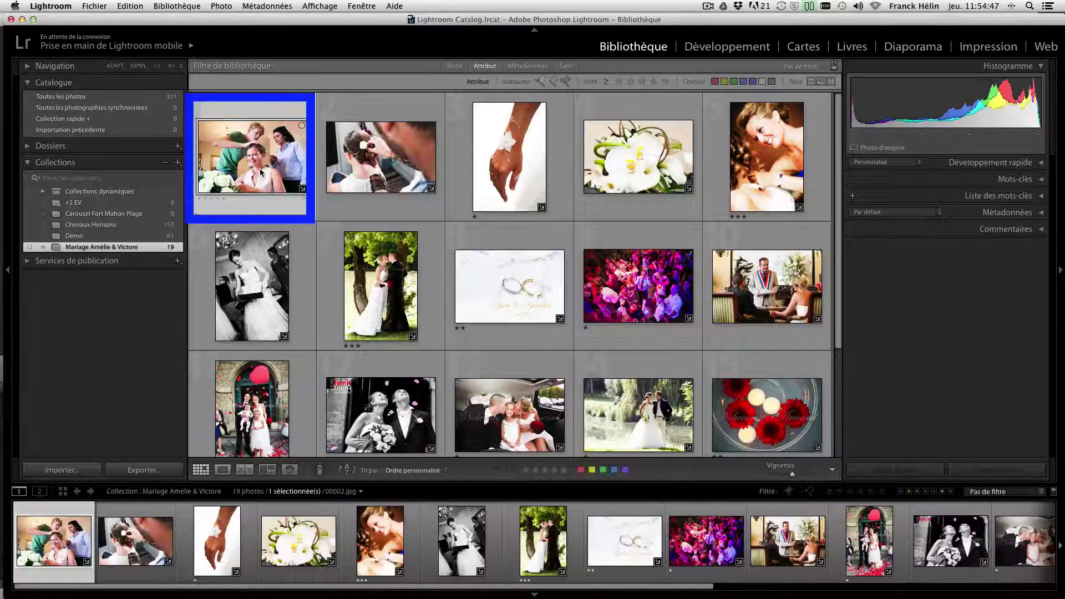
super+click(513, 176)
super+click(380, 286)
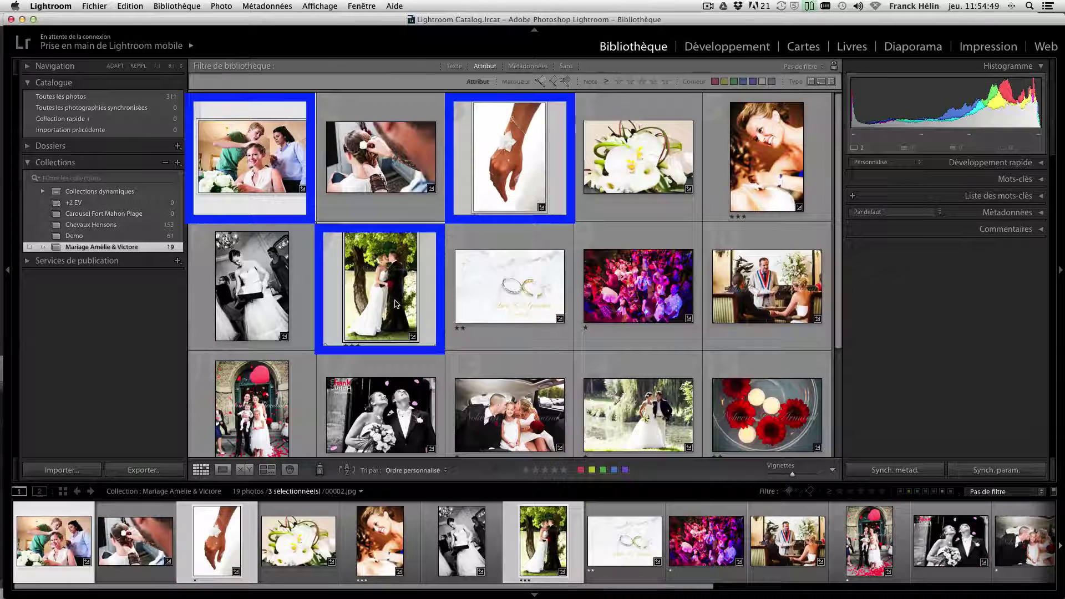
click(221, 6)
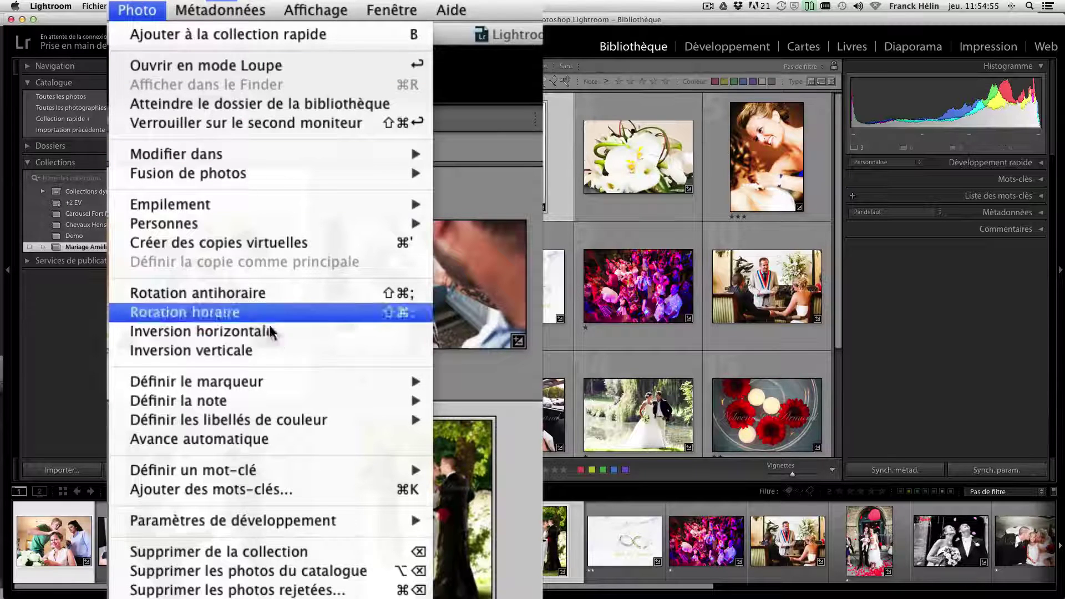
mouse_move(228, 420)
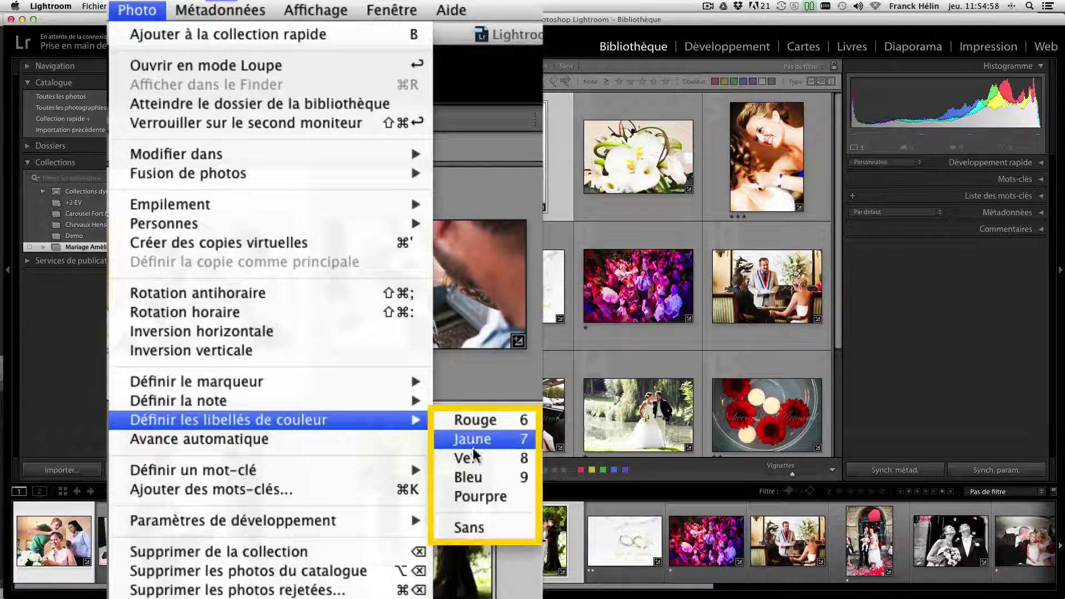
click(469, 477)
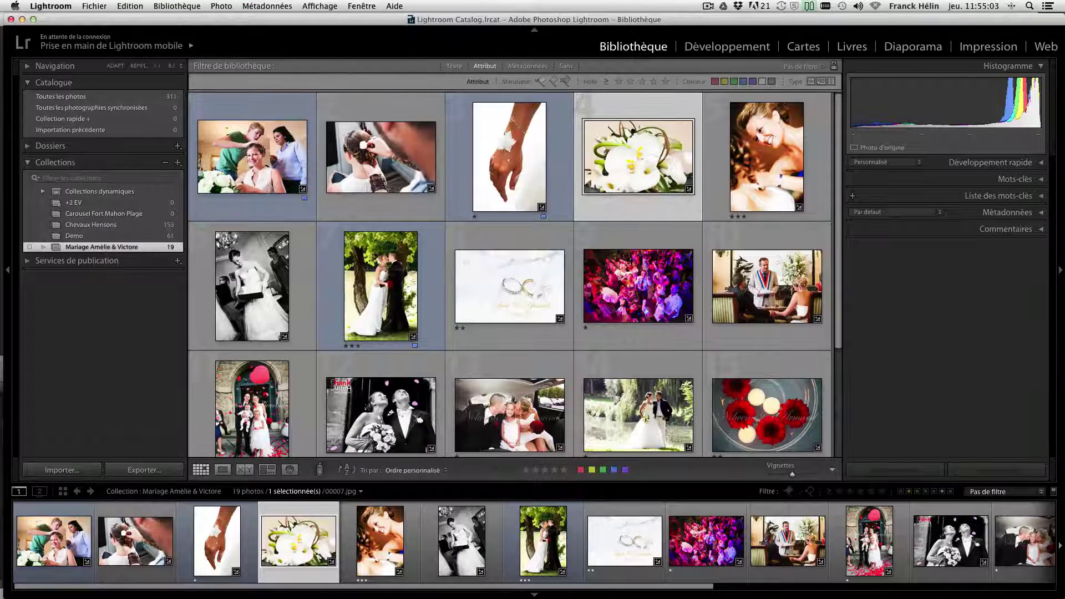
- Label the first four photos red, yellow, green and blue with keys 6, 7, 8 and 9
click(264, 211)
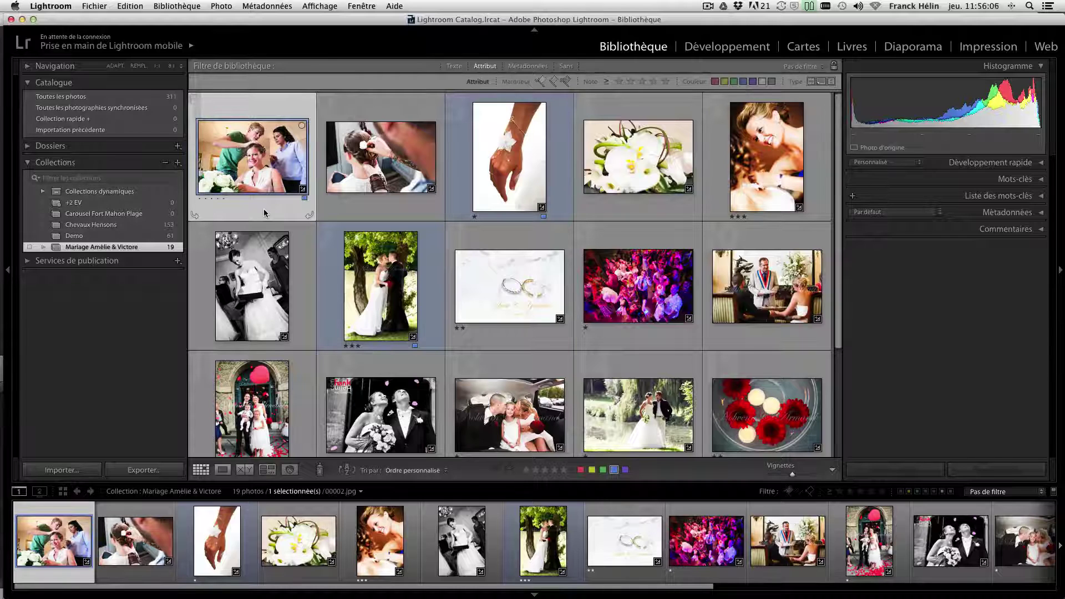
key(6)
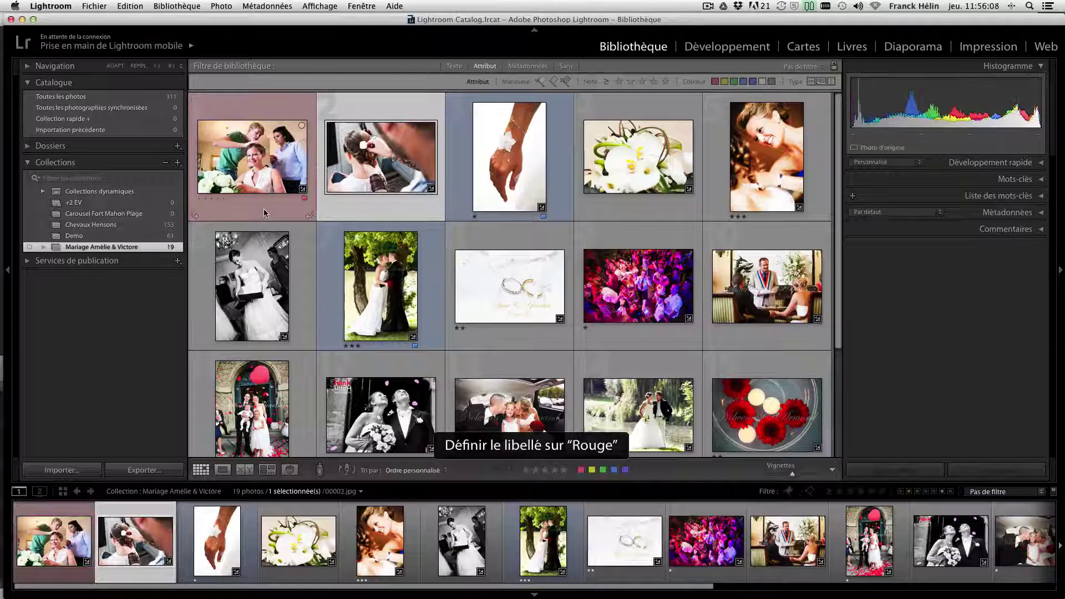
key(7)
key(8)
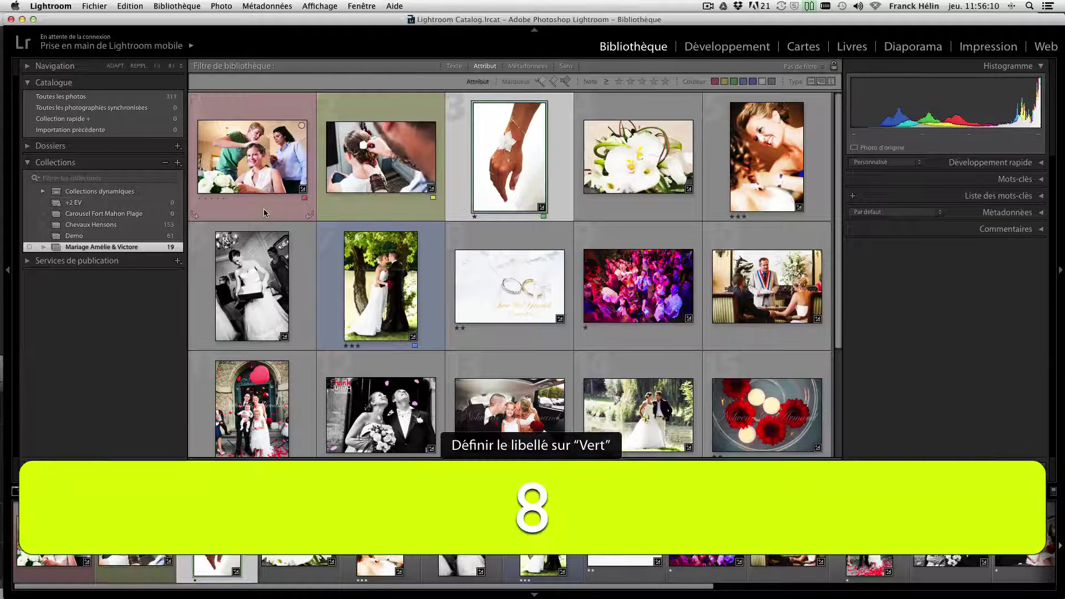
key(9)
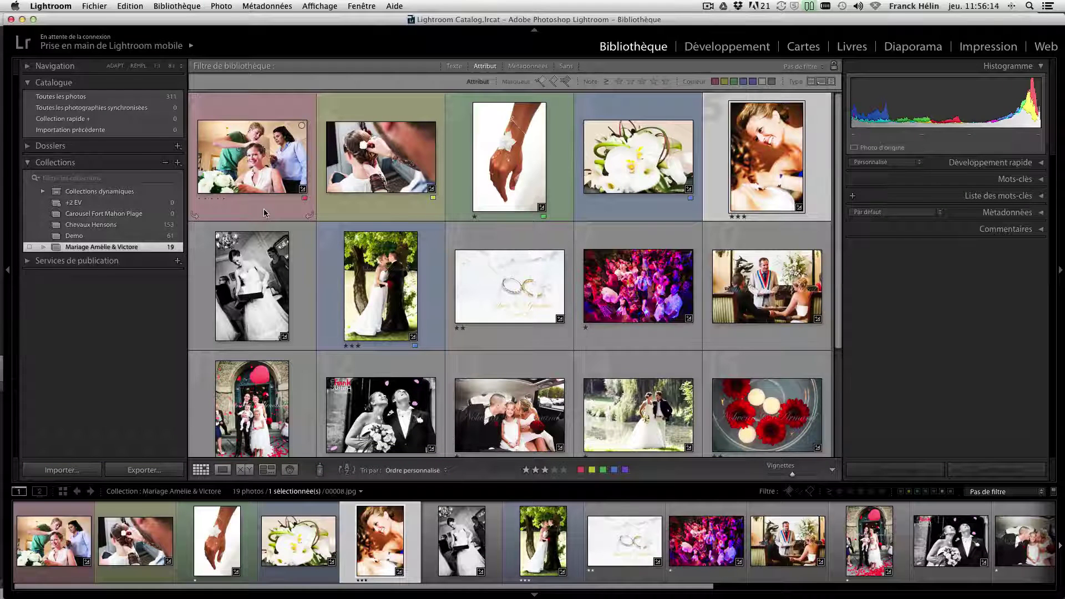
mouse_move(767, 157)
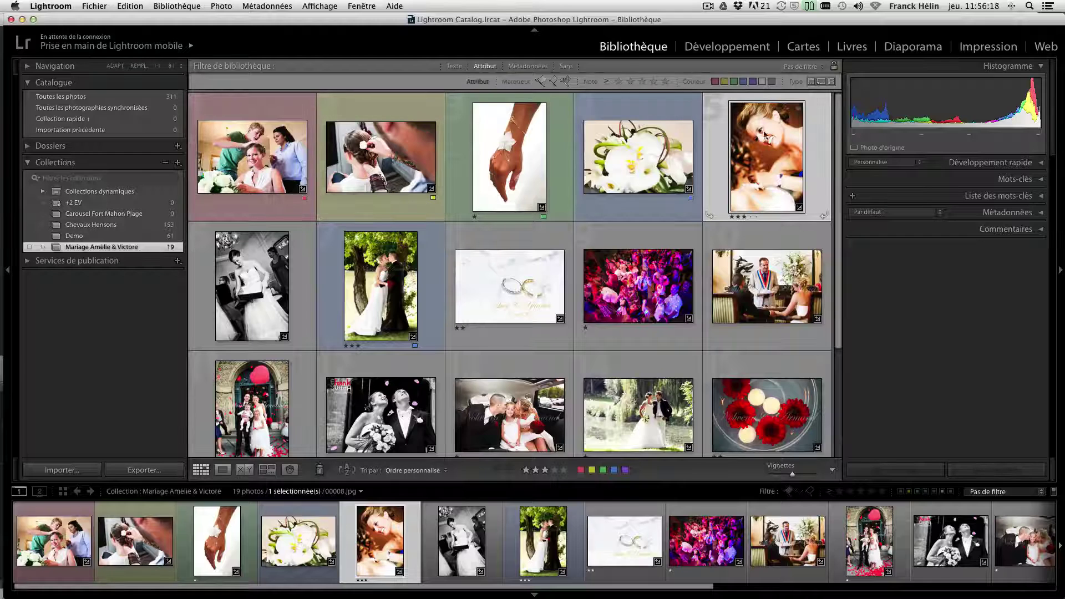
- Give the smiling bride portrait a purple colour label and confirm it on its thumbnail
click(215, 5)
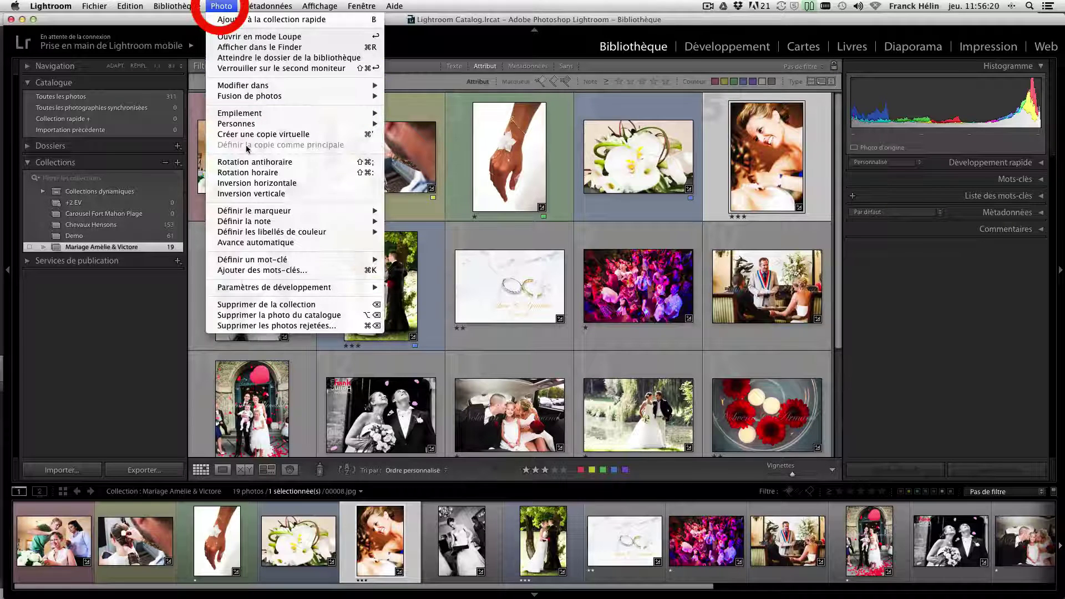
mouse_move(242, 200)
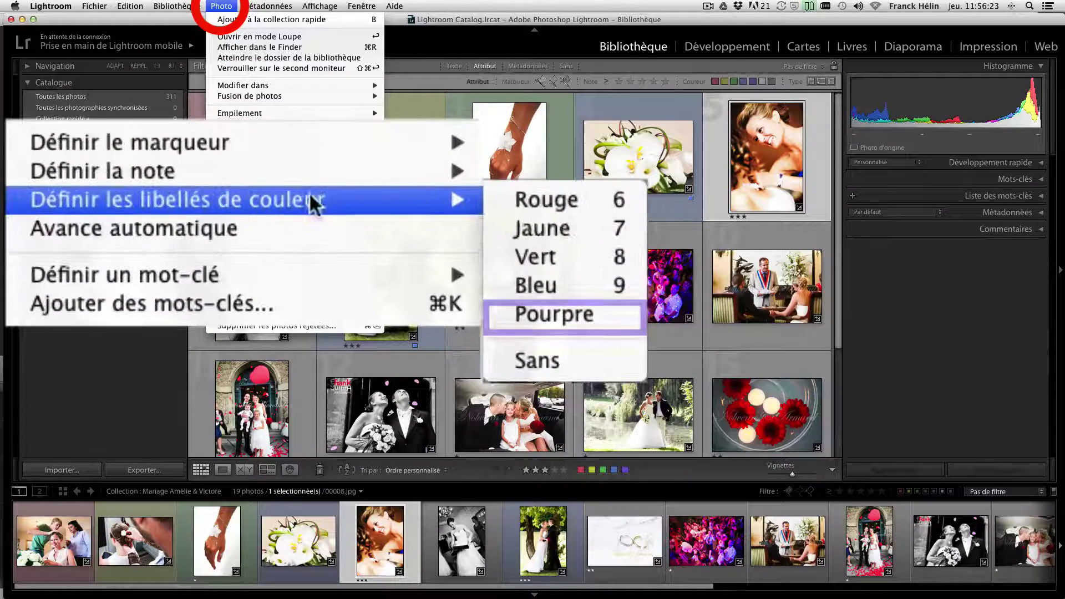
click(568, 306)
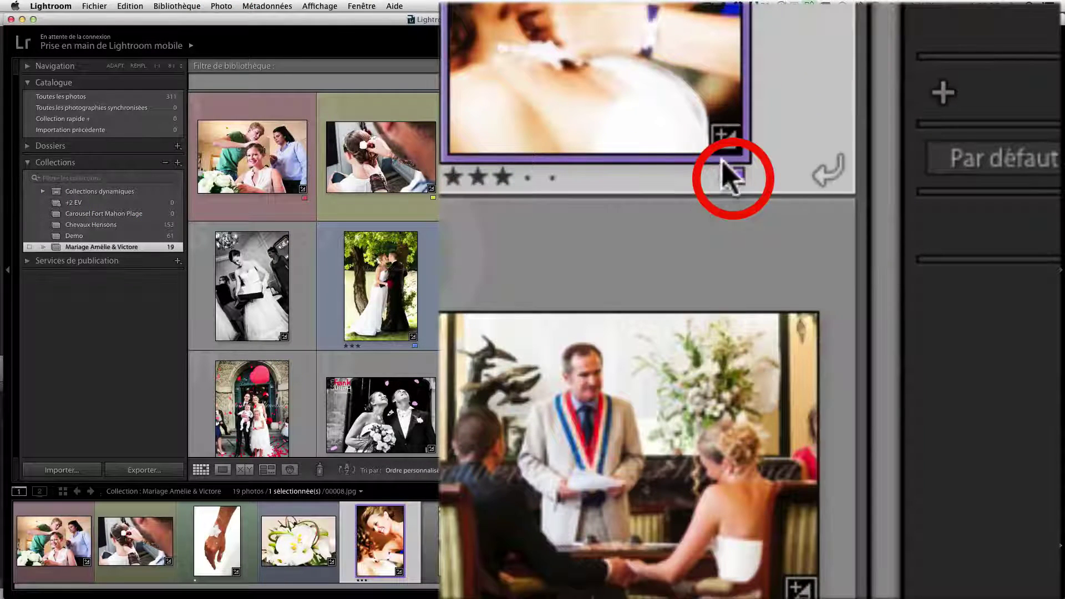
click(731, 174)
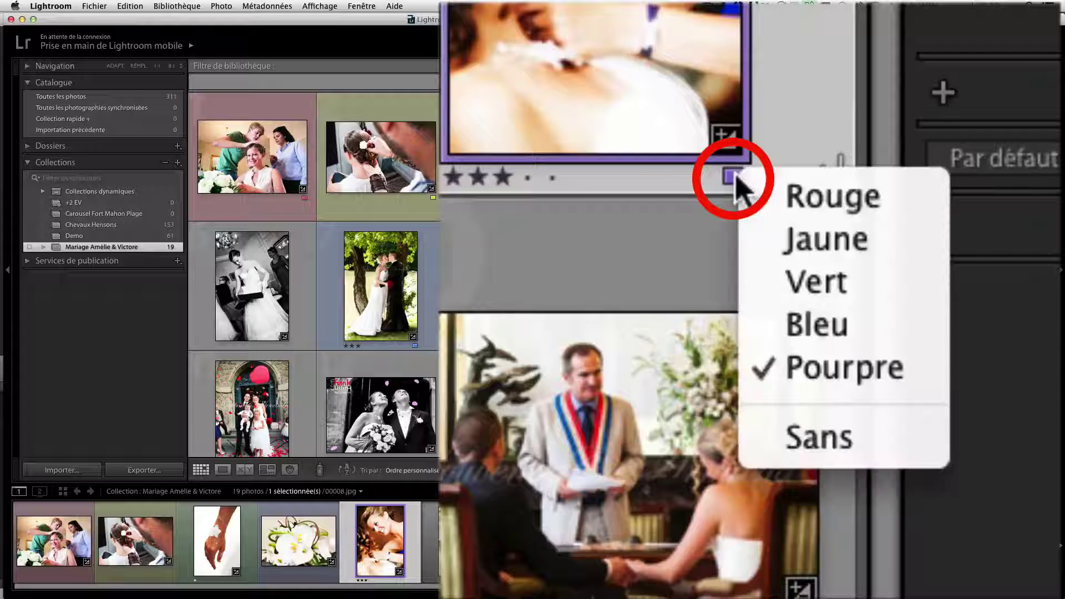
click(808, 384)
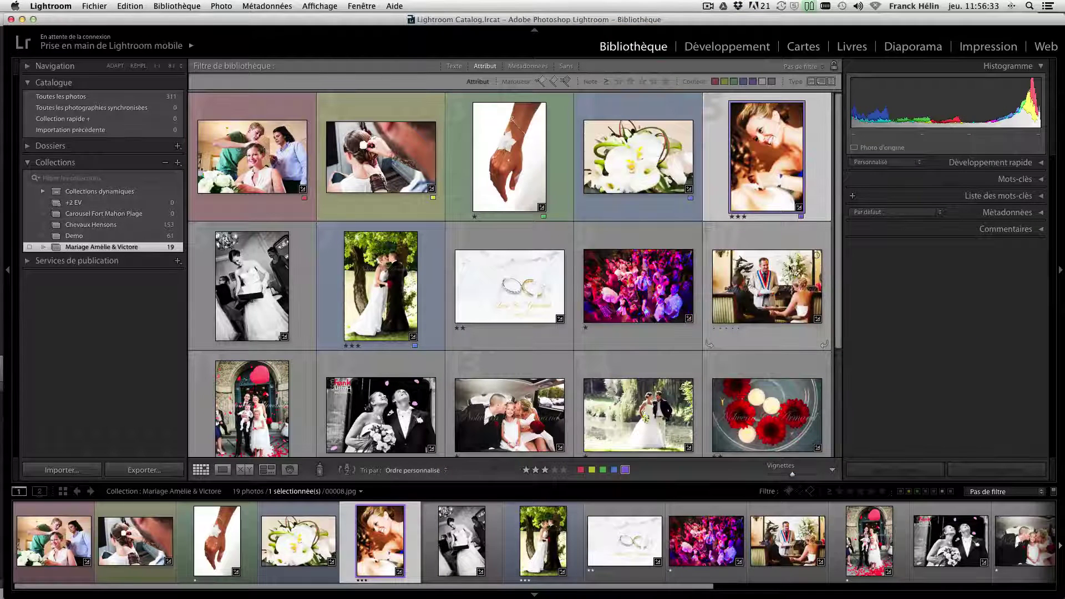
- Name the red-to-purple labels Portrait des mariés, Cérémonies, Photos de groupes, Vin d'honneur, Dîner, soirée et gateau
click(267, 6)
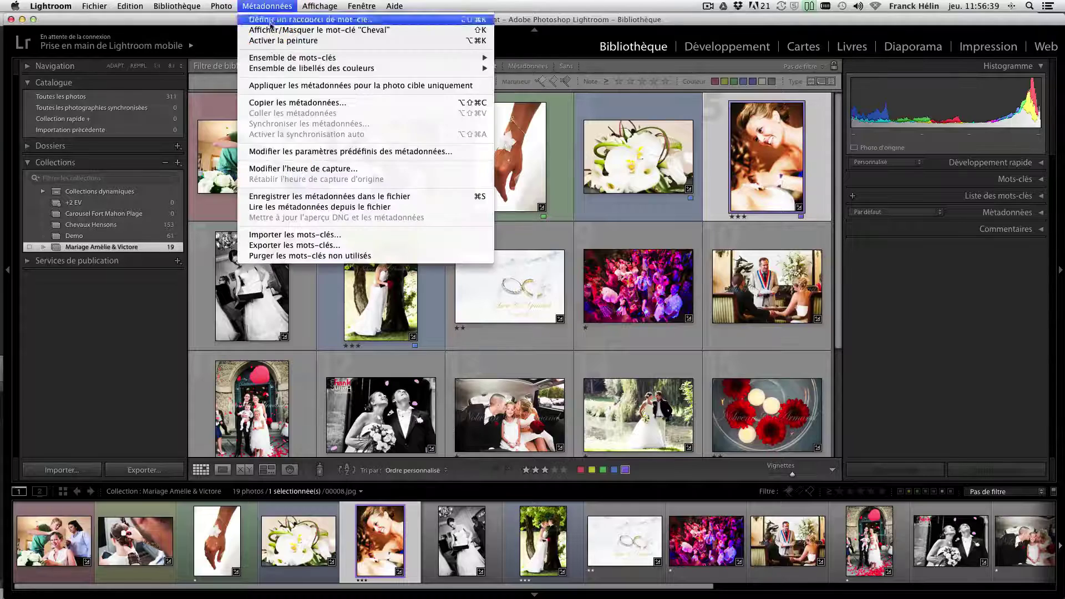
mouse_move(349, 45)
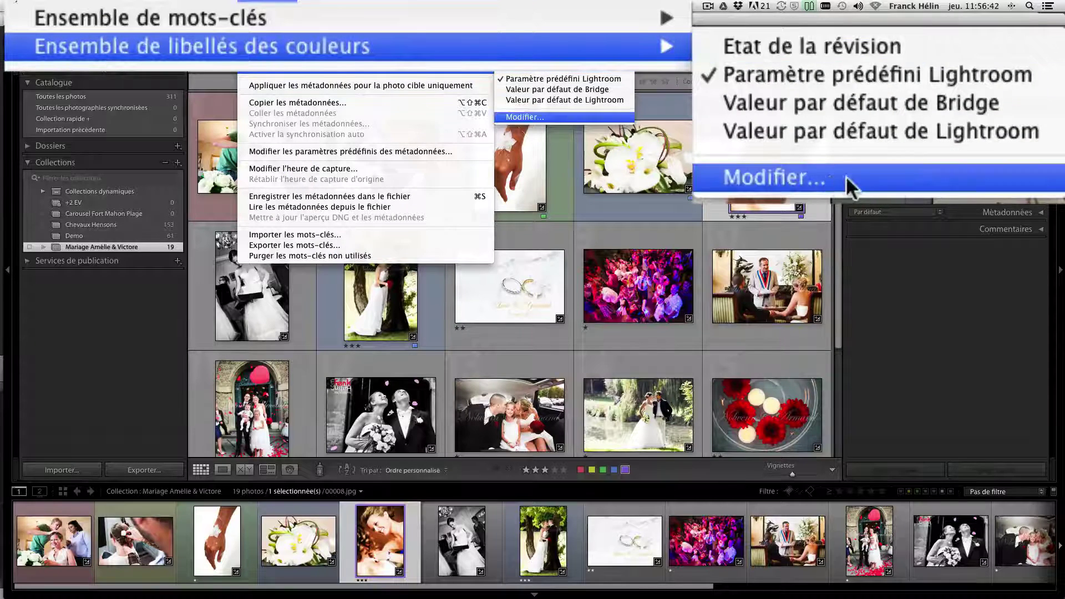
click(855, 178)
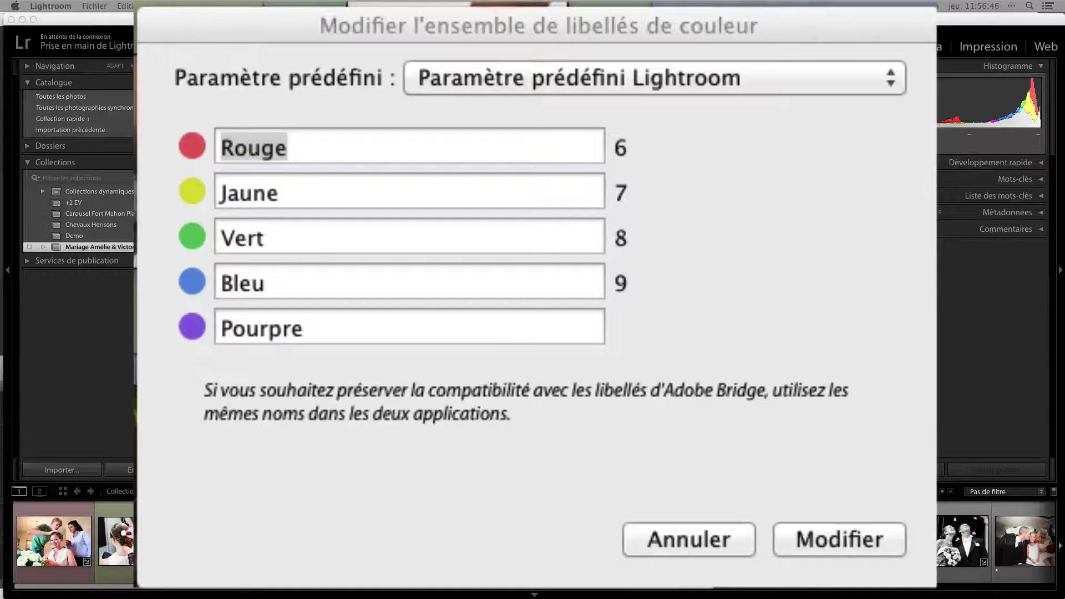
text(Portrait d)
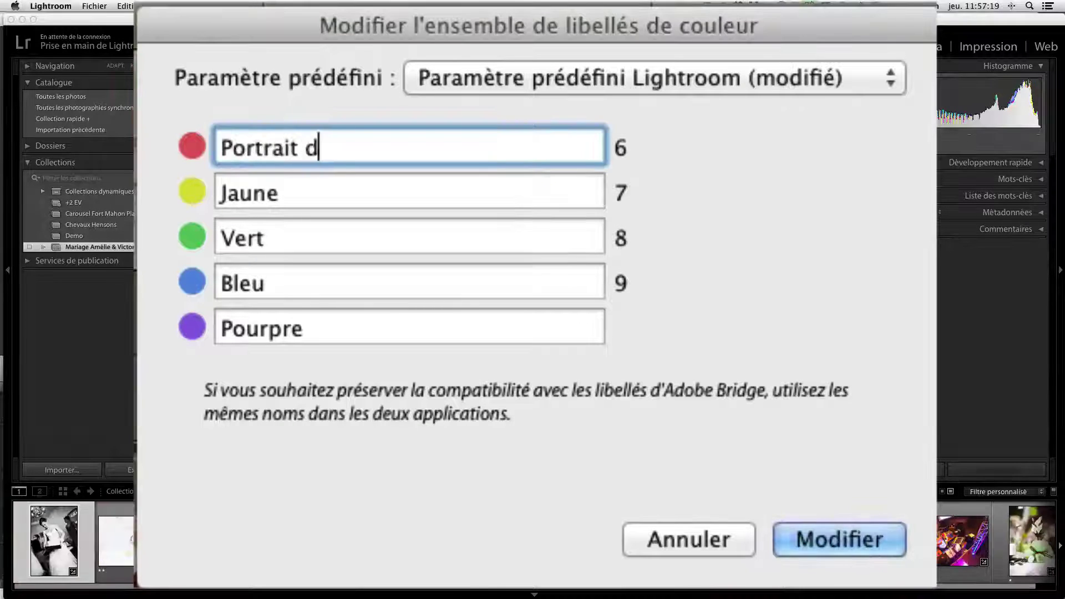
text(es mariés)
key(Tab)
text(Cérémo)
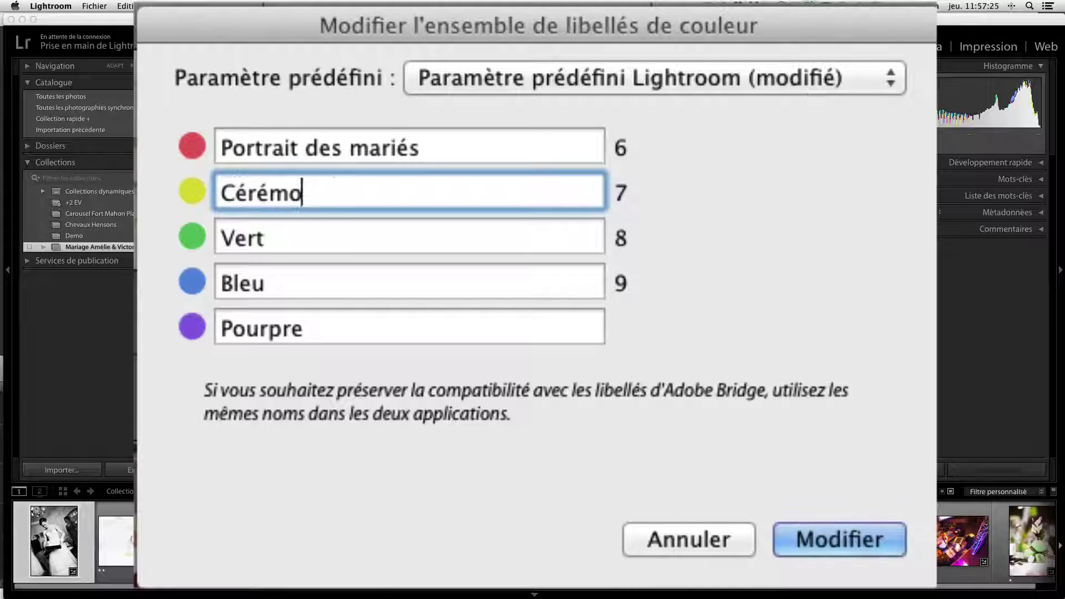
text(nies)
key(Tab)
text(Photos de )
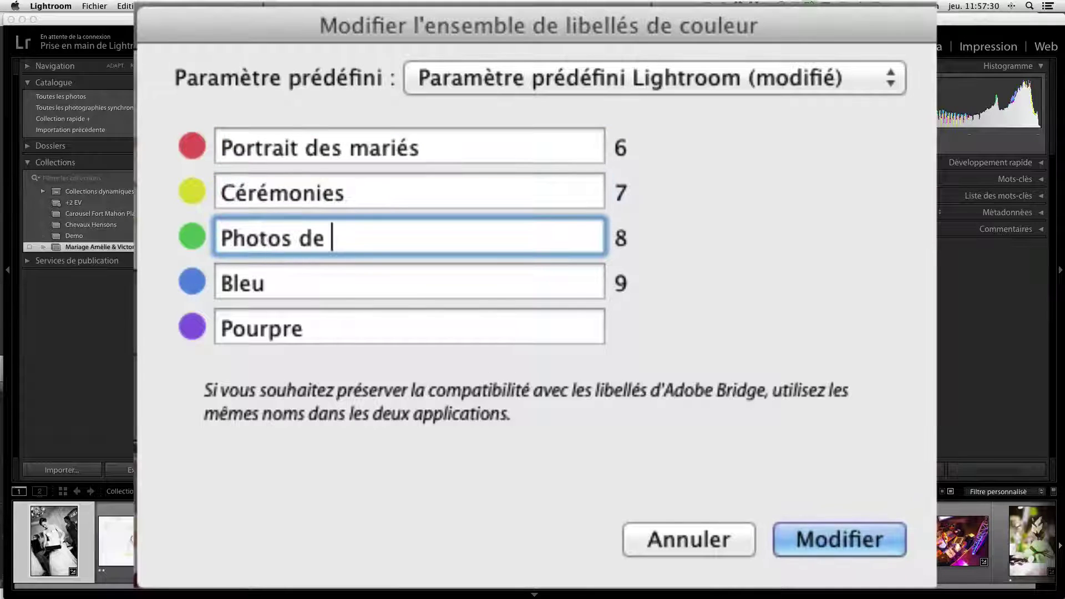
text(groupes)
key(Tab)
text(Vin d'honneu)
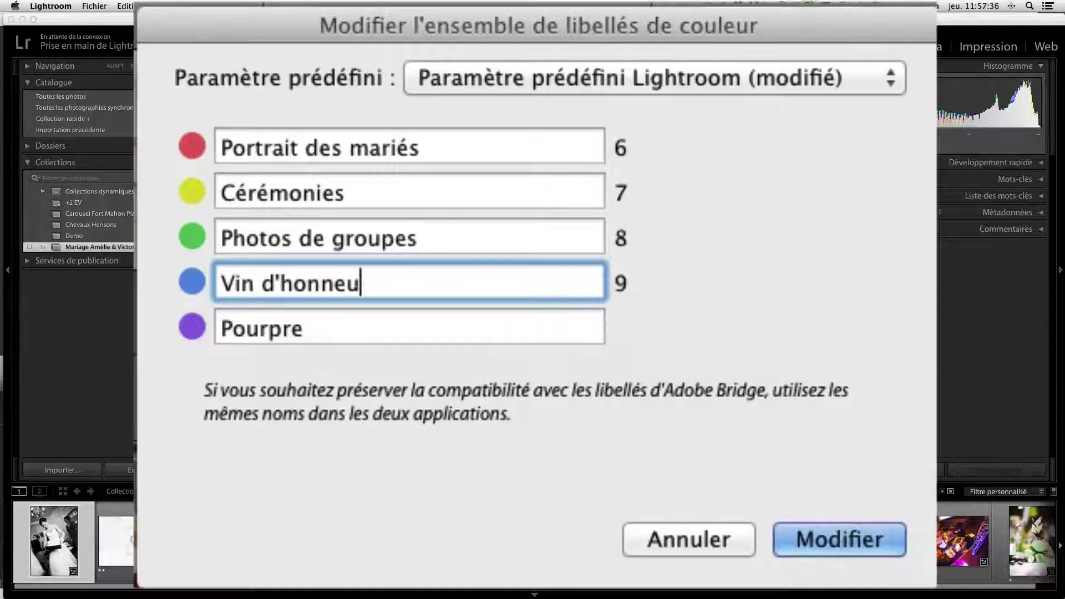
text(r)
key(Tab)
text(Dîner, soirée)
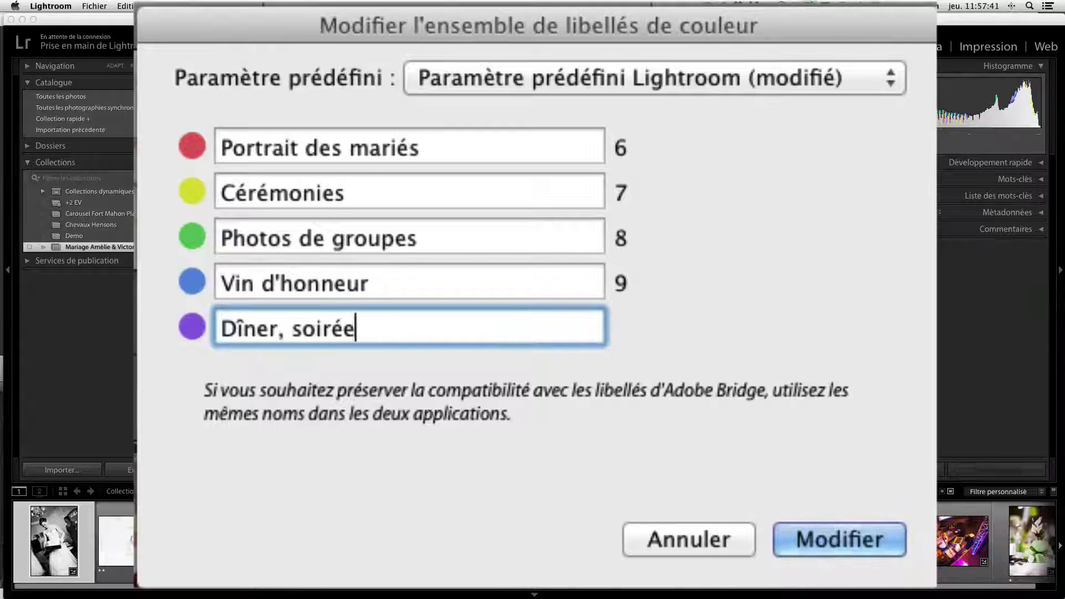
text( et gateau)
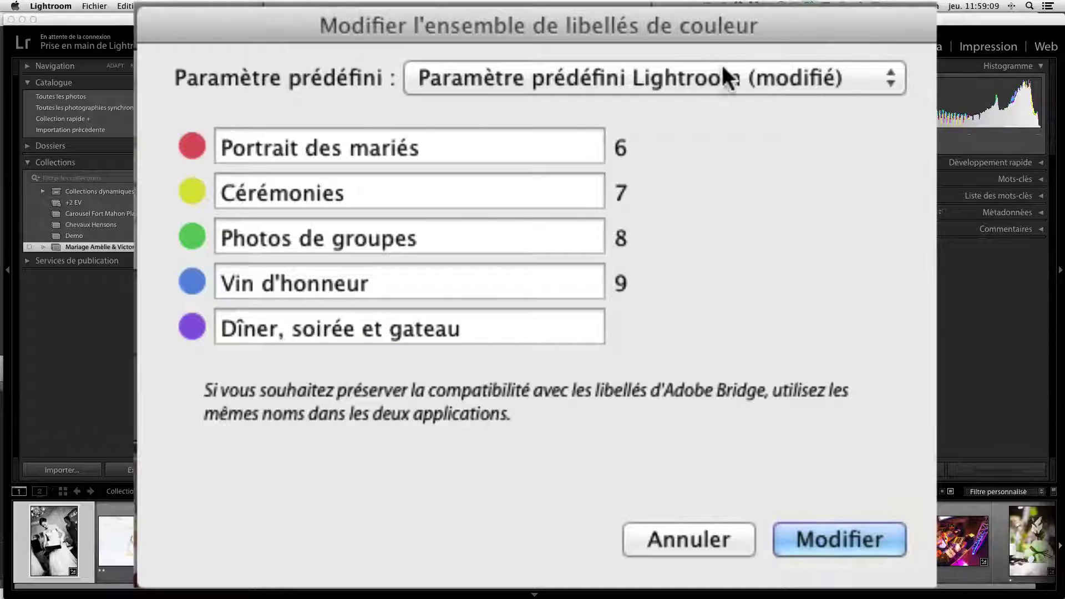
- Save the current label names as a new preset named MARIAGE and apply it
click(793, 79)
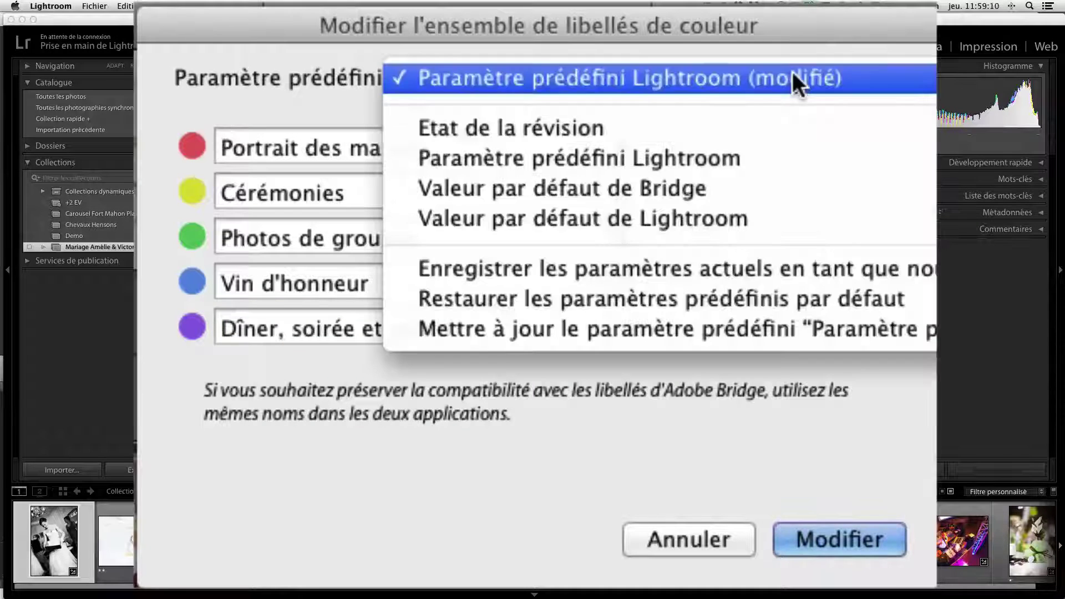
click(900, 272)
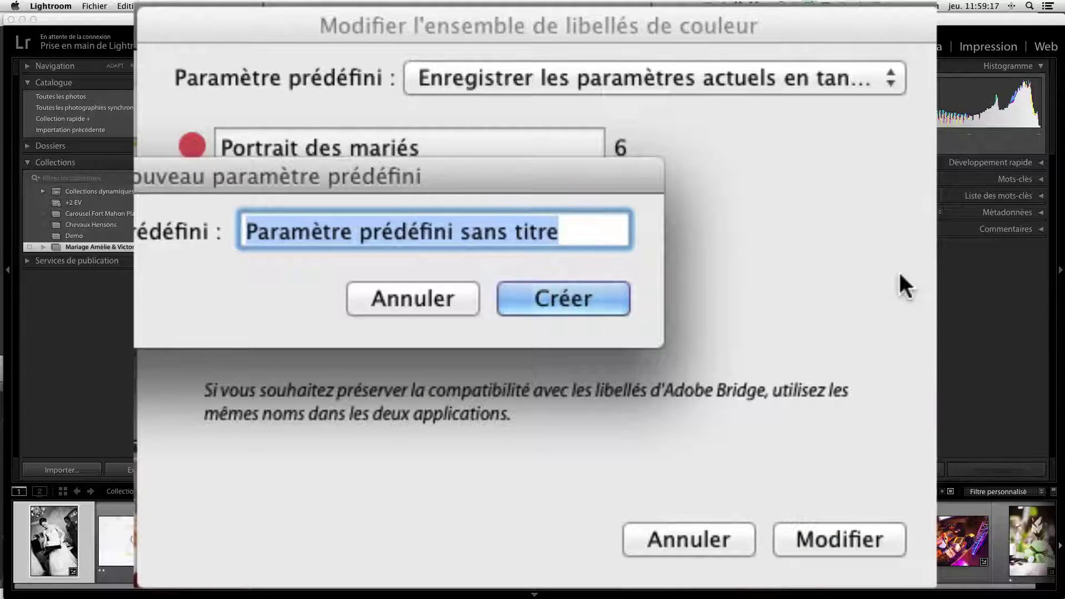
text(MARIAGE)
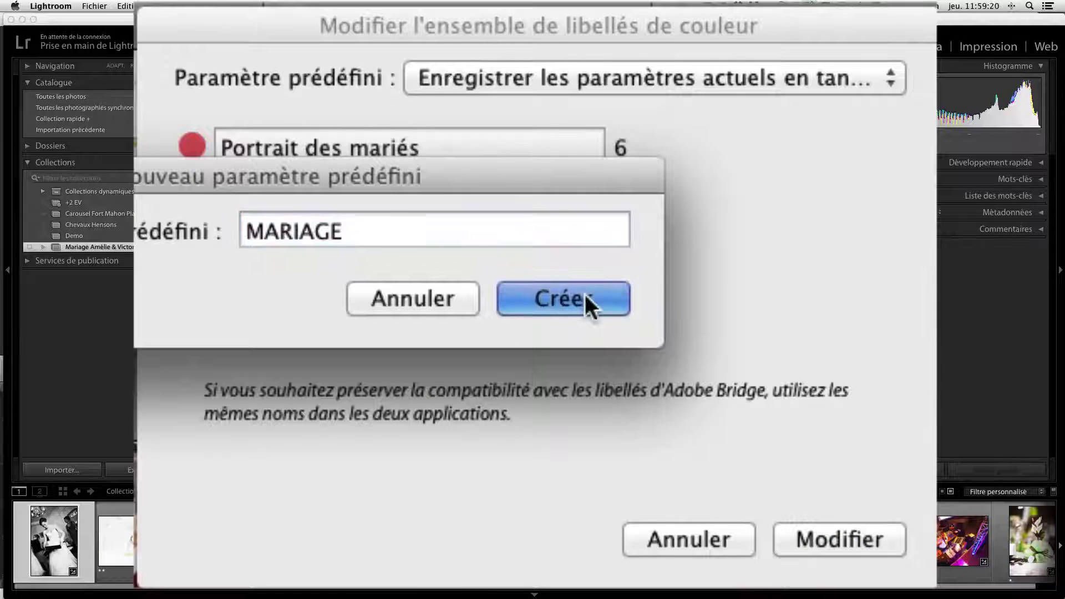
click(584, 292)
click(865, 537)
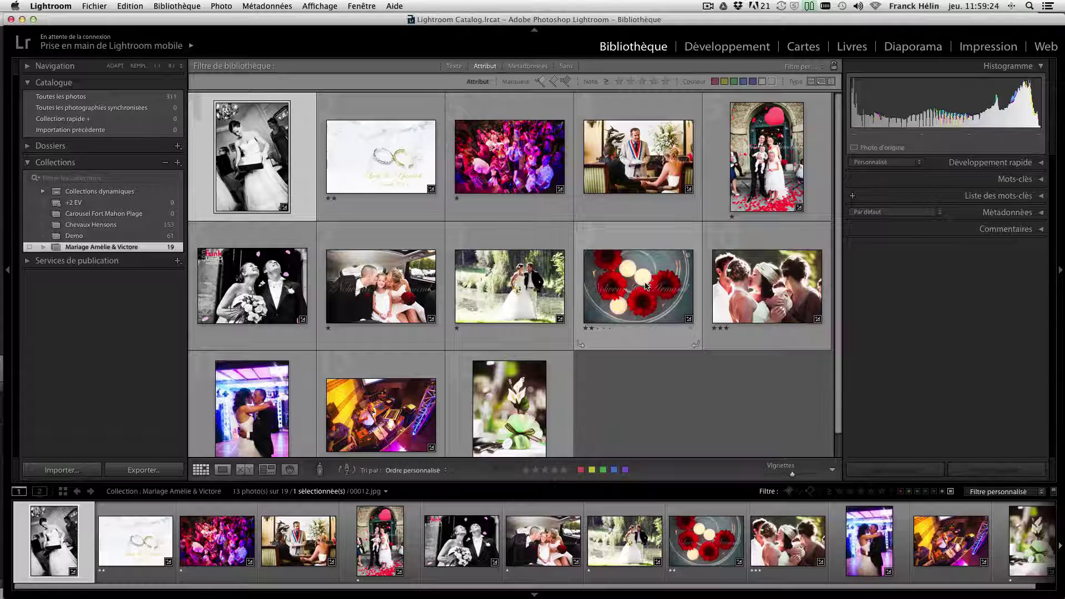